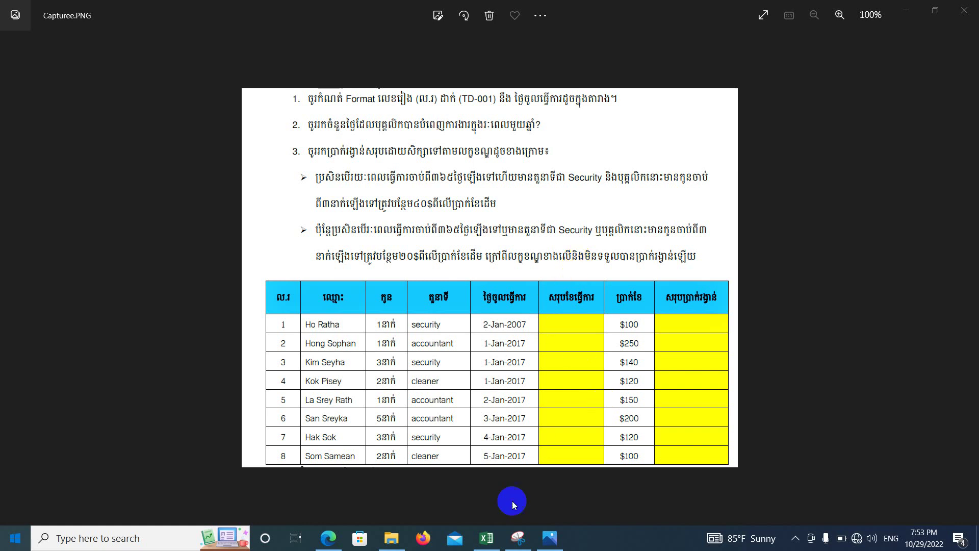
Step: Review the exercise instructions and sample table in the Capturee.PNG image, and return to Sheet6 of the DBTS_EXERCISES workbook in Excel
left_click(499, 544)
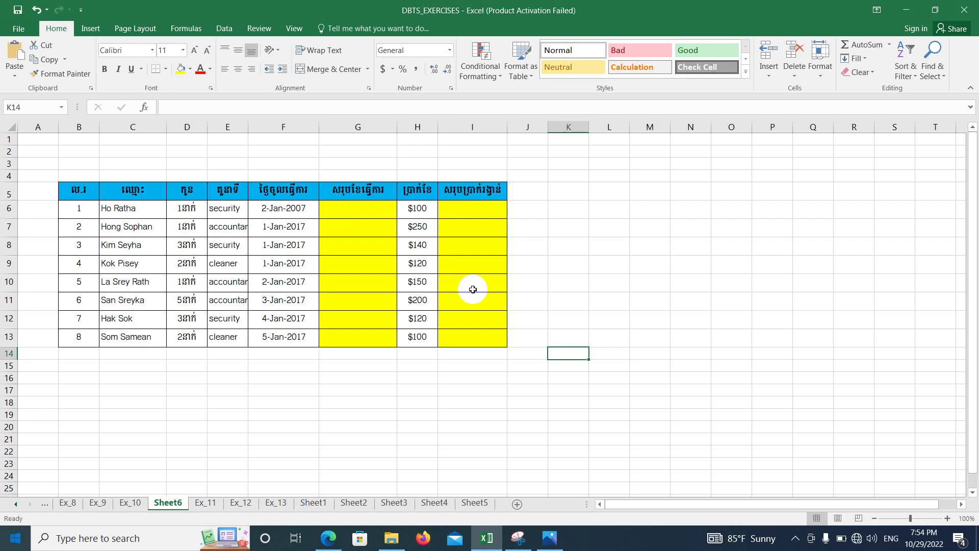
key("alt+Tab")
left_click(346, 85)
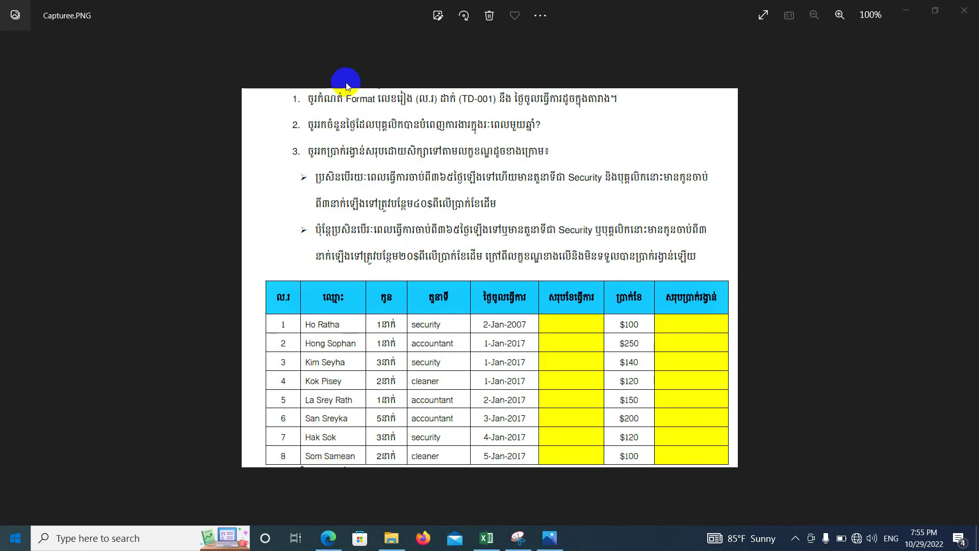
left_click(471, 100)
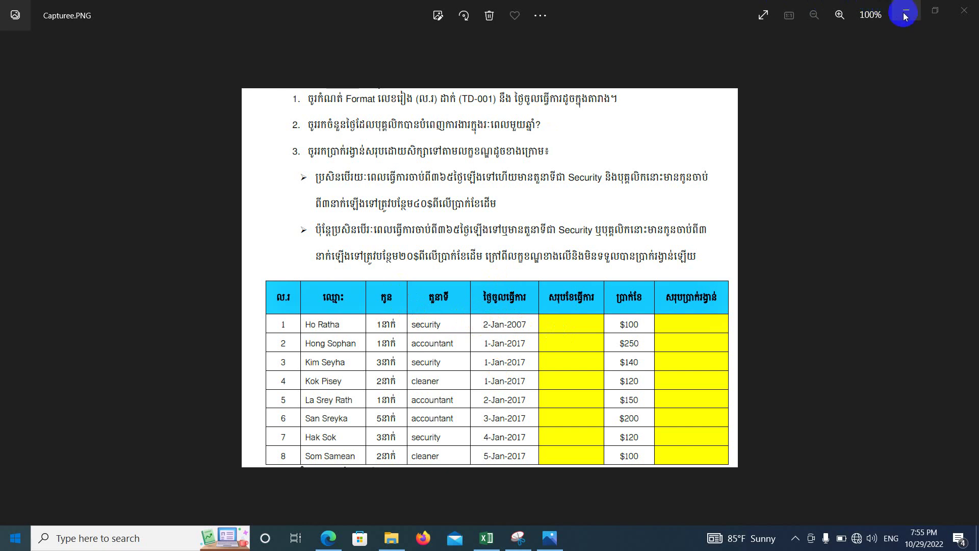
left_click(487, 538)
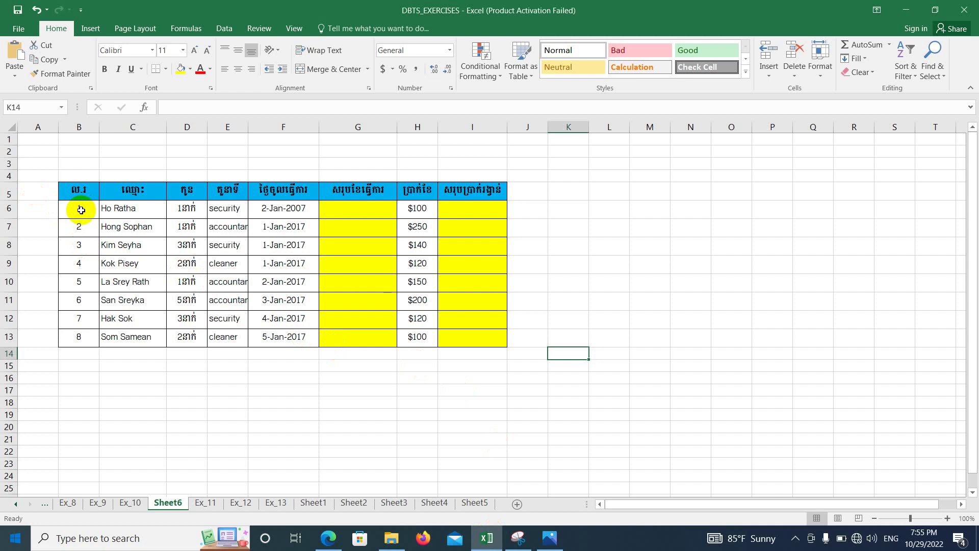
Step: Apply the custom number format "TD"-##000 to the serial numbers in B6:B13
left_click_drag(81, 209, 83, 341)
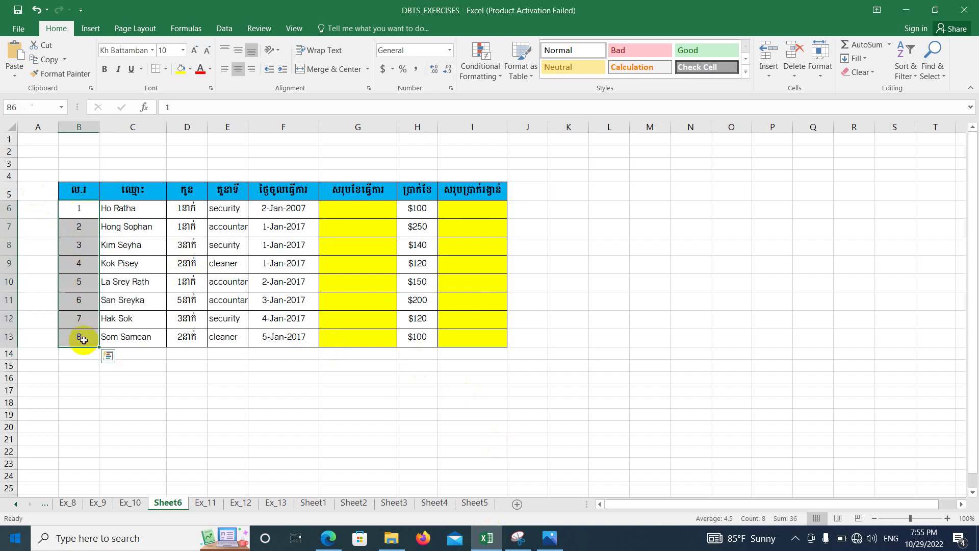
right_click(84, 281)
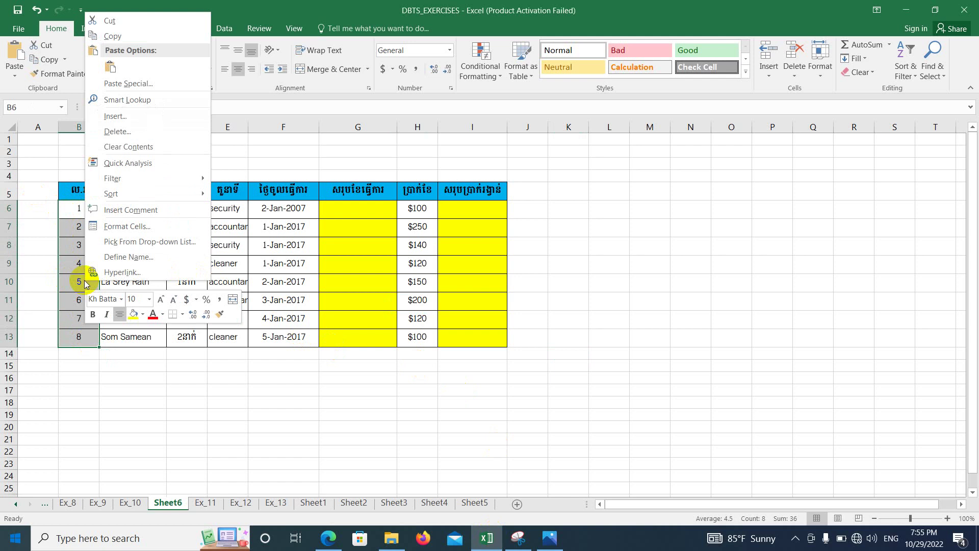
left_click(128, 228)
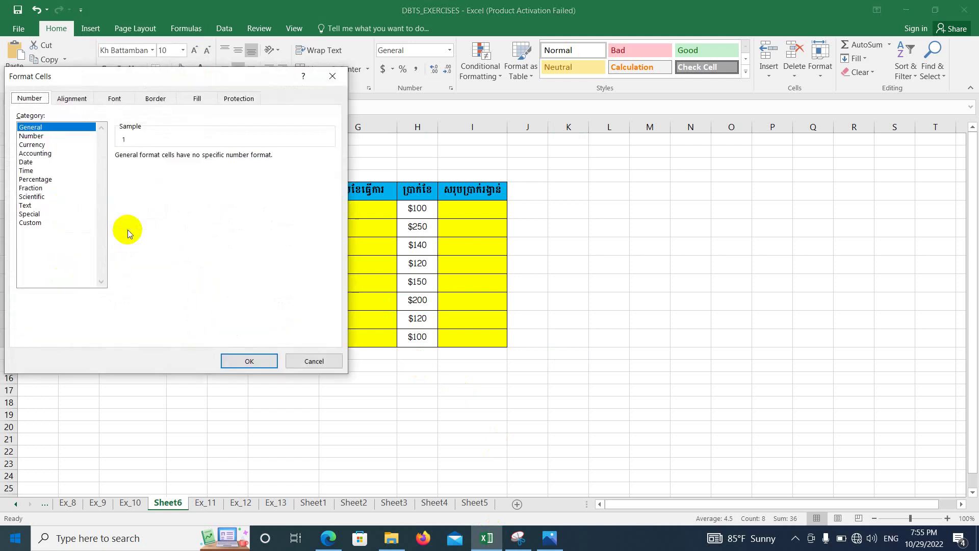
left_click(22, 223)
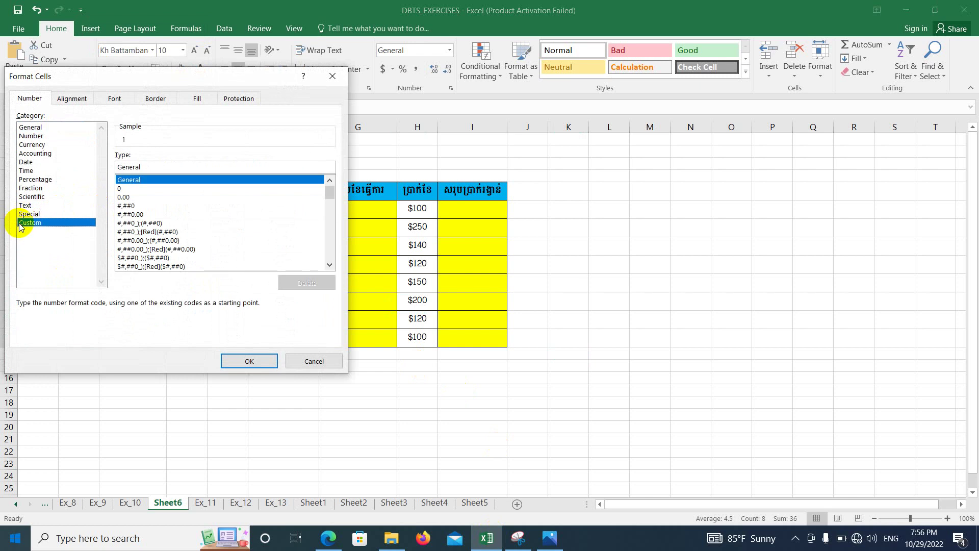
double_click(144, 167)
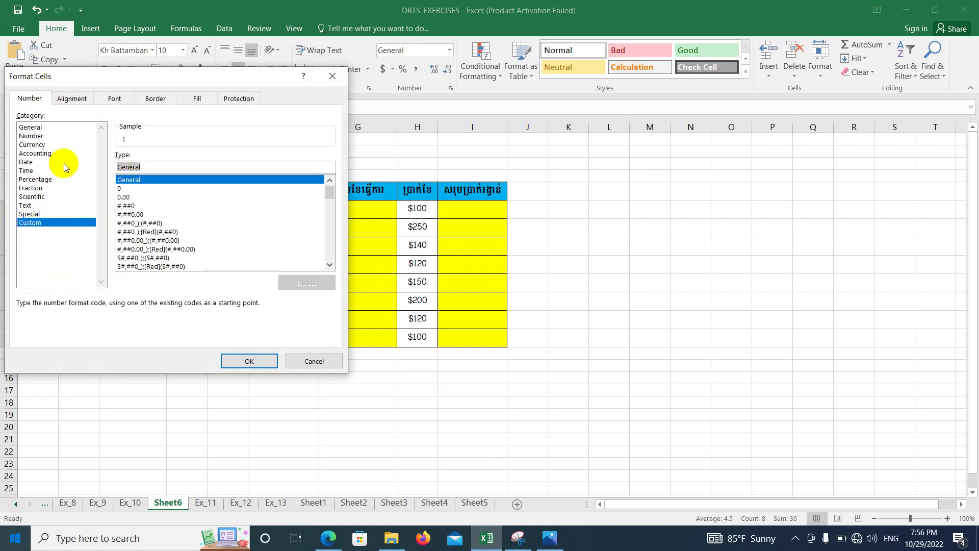
type("\"")
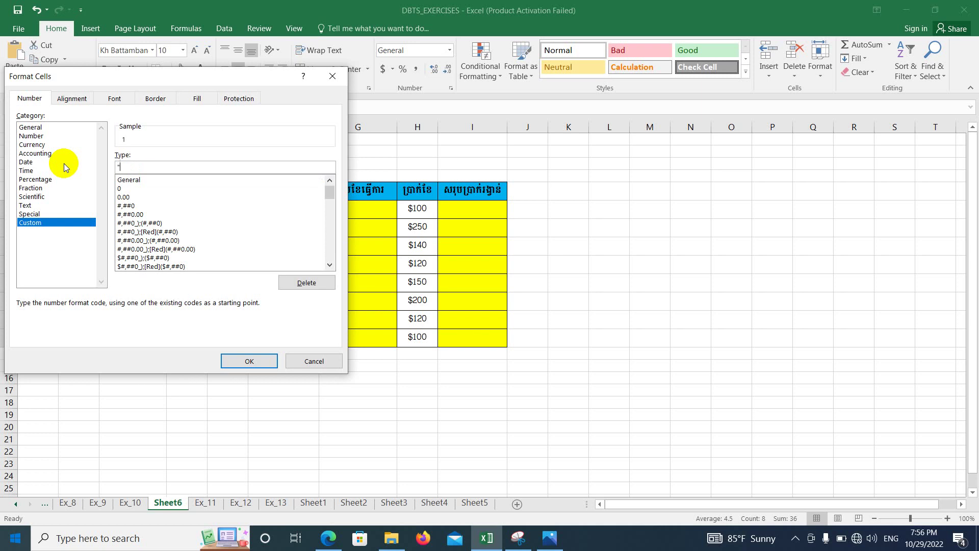
type("TD\"")
type("##000")
left_click(131, 167)
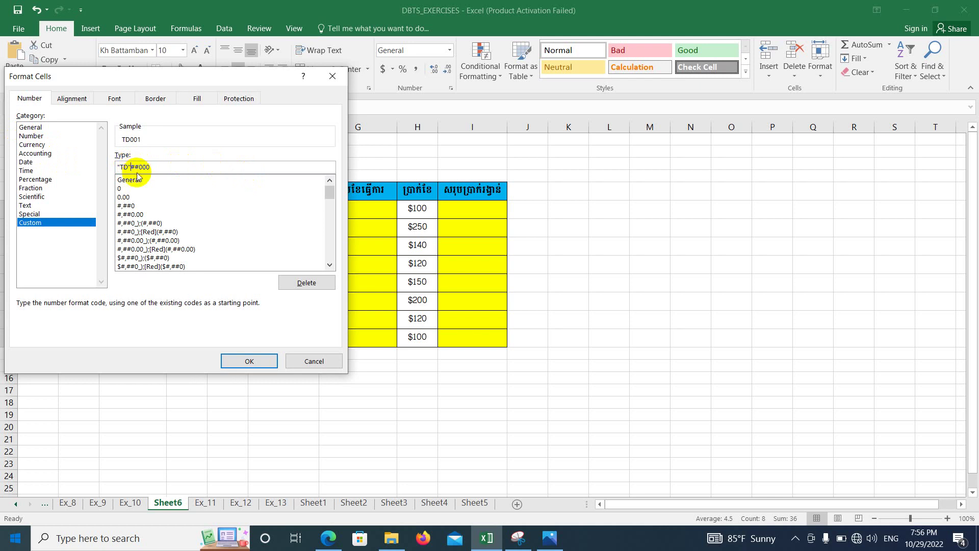
type("-")
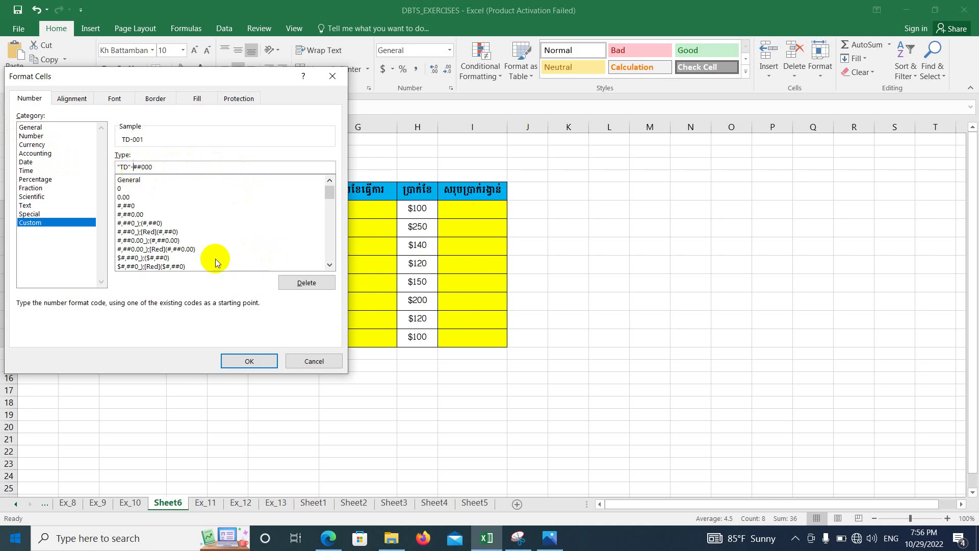
left_click(240, 361)
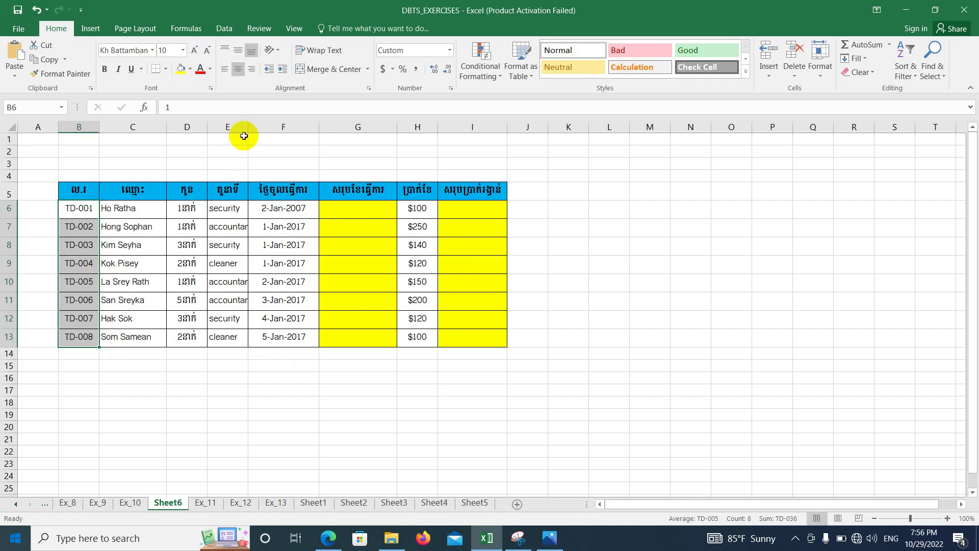
Step: Widen column E to fit its job titles, and apply the 14-Mar-2012 date format to the start dates in F6:F13
left_click_drag(248, 125, 263, 125)
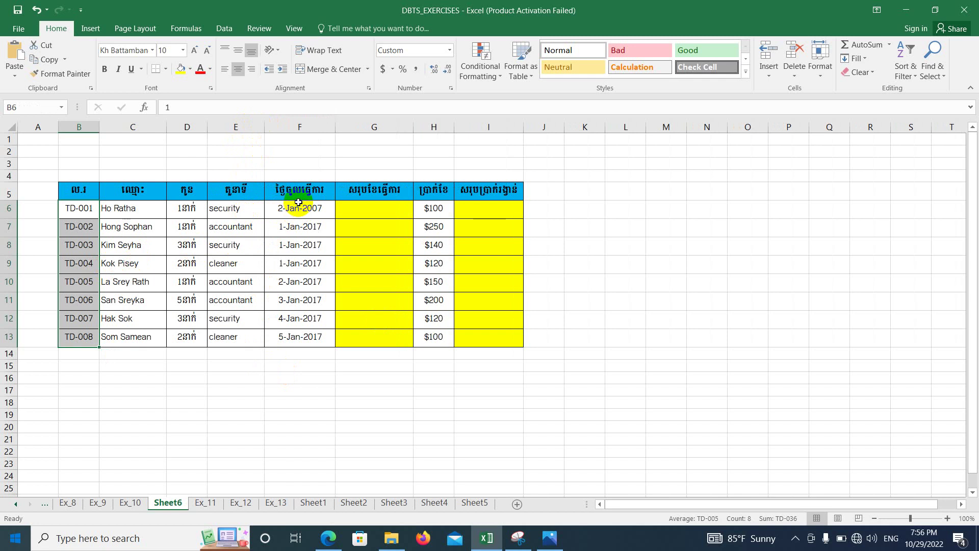
left_click_drag(298, 202, 310, 337)
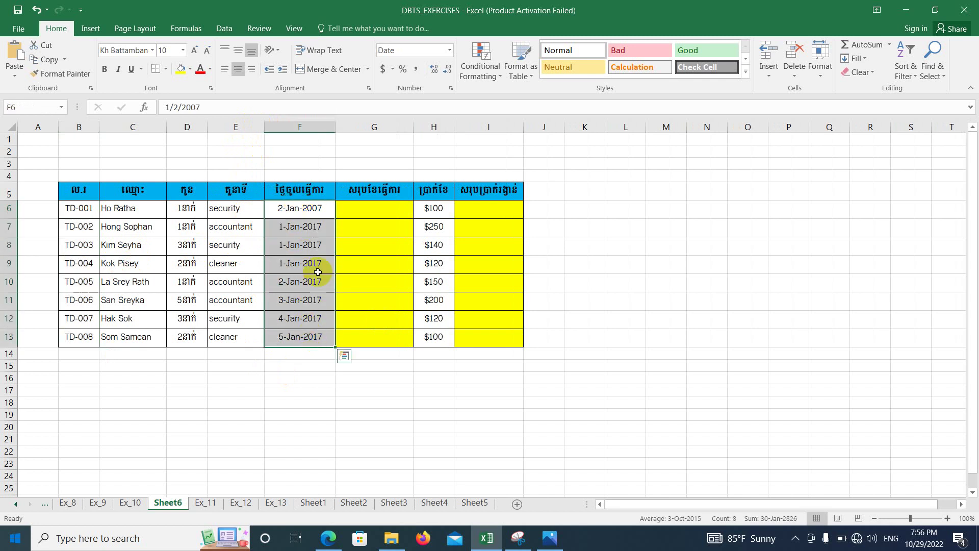
right_click(306, 305)
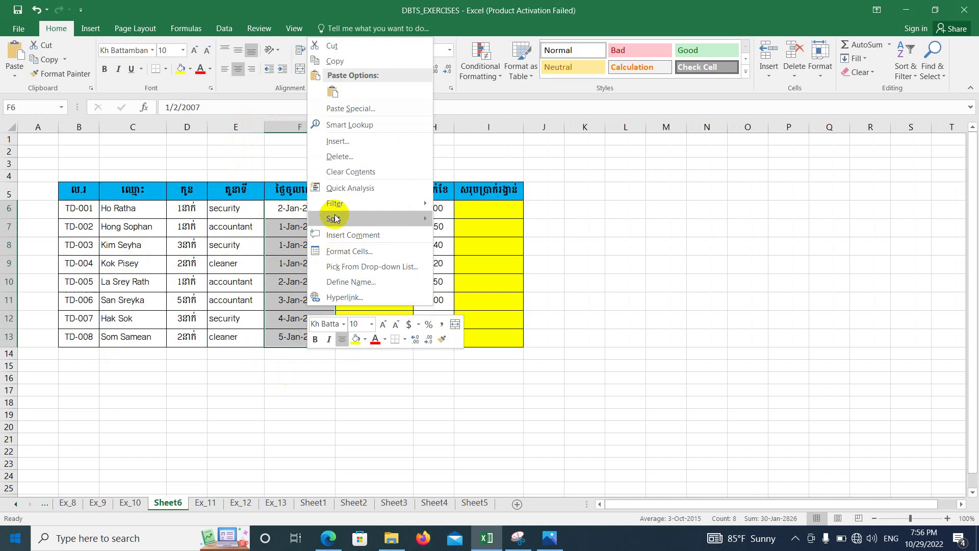
left_click(363, 245)
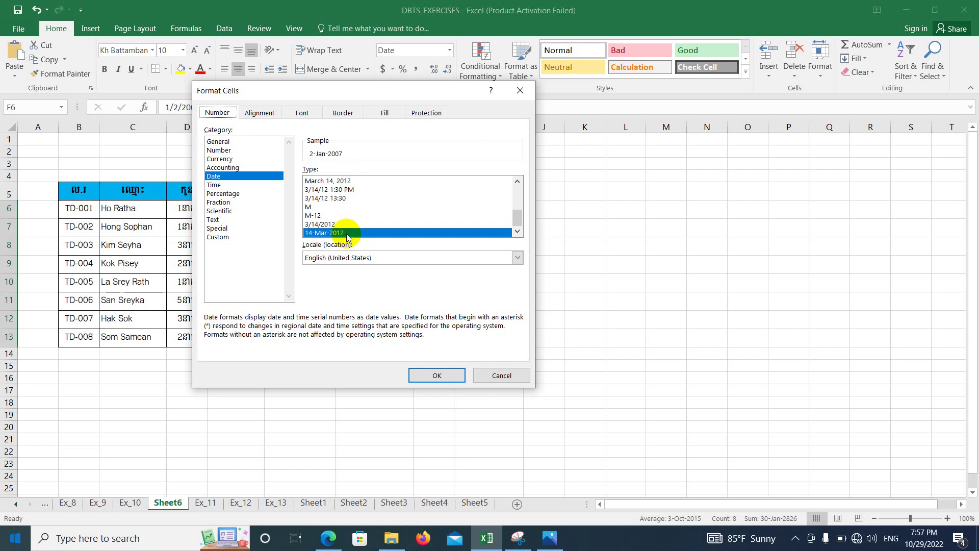
left_click(225, 240)
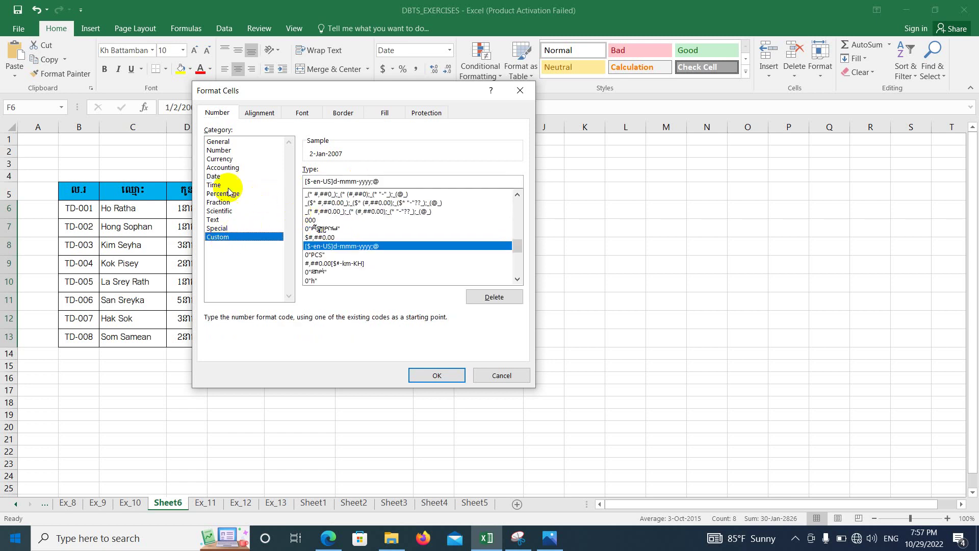
left_click(215, 176)
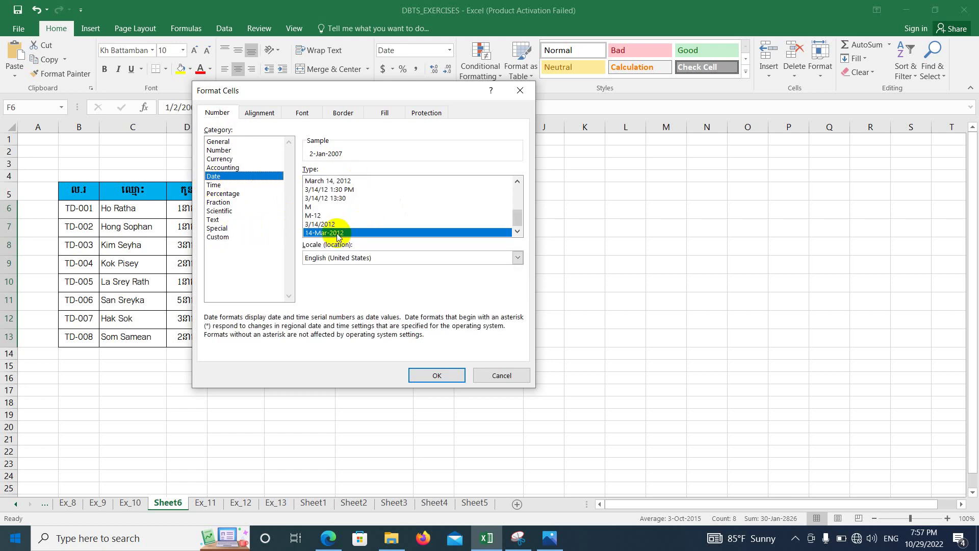
left_click(437, 372)
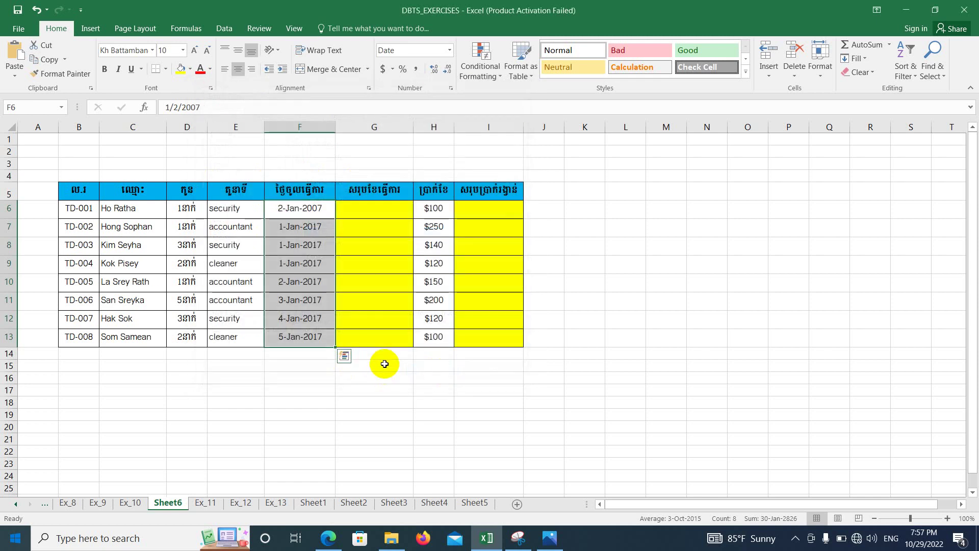
left_click(384, 363)
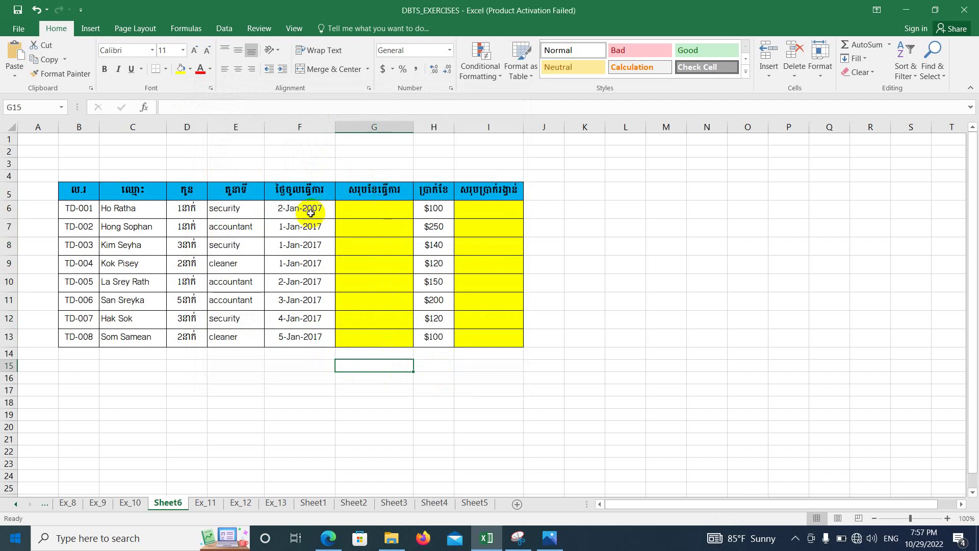
Step: Begin a DATEDIF formula in cell G6, the first empty cell under the header right of the start dates
left_click(354, 211)
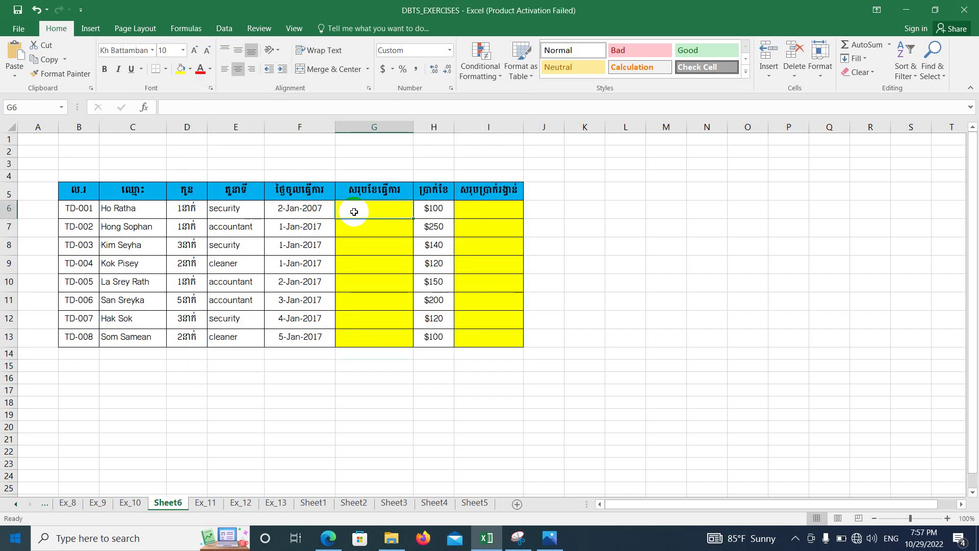
type("=")
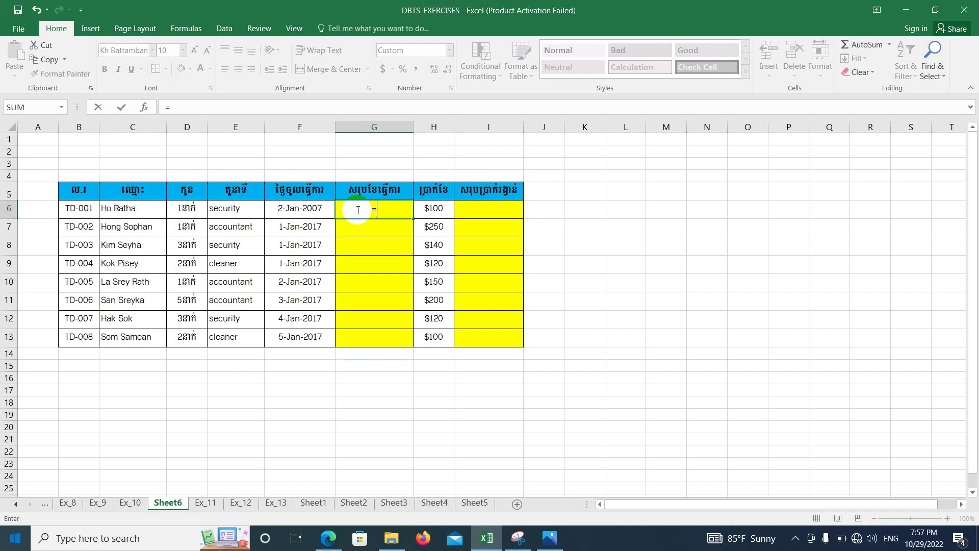
type("DAT")
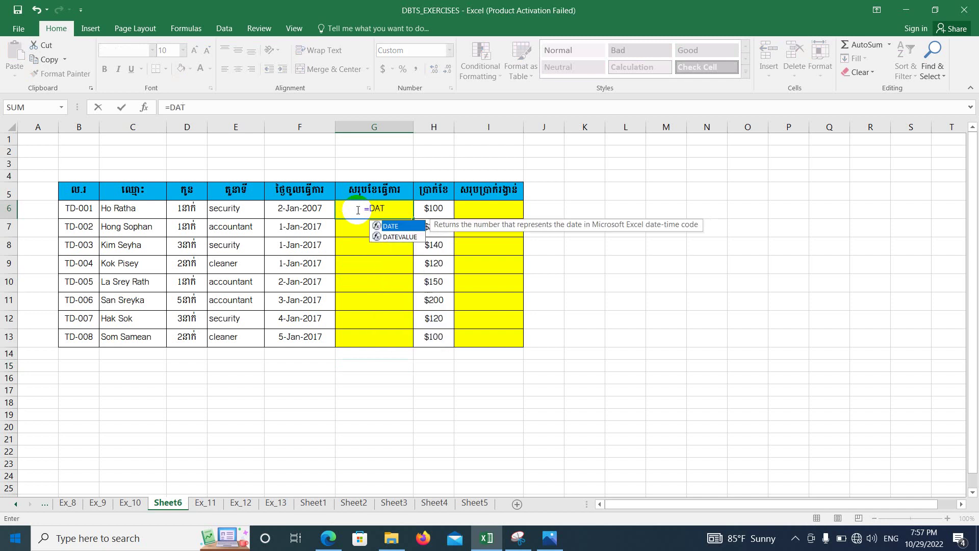
type("ESIF")
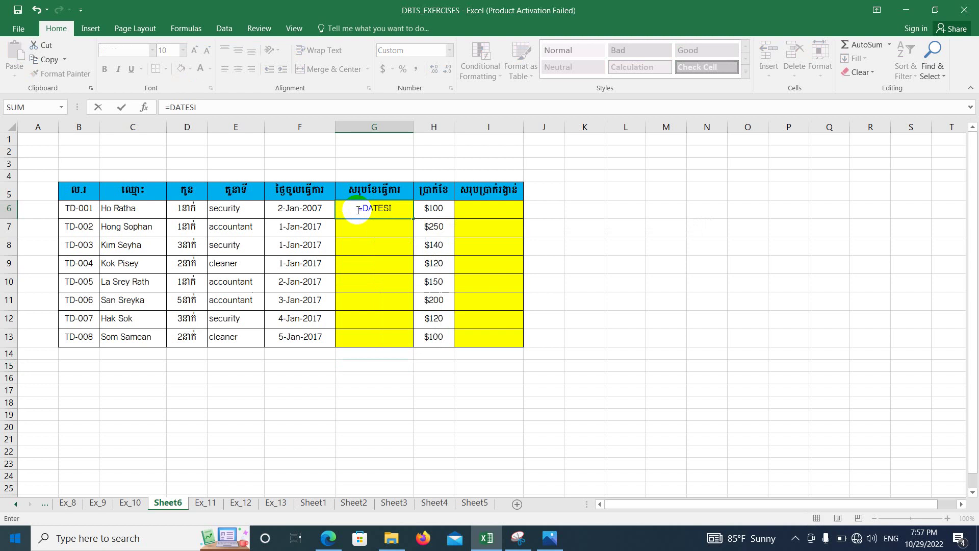
key("BackSpace")
key("BackSpace")
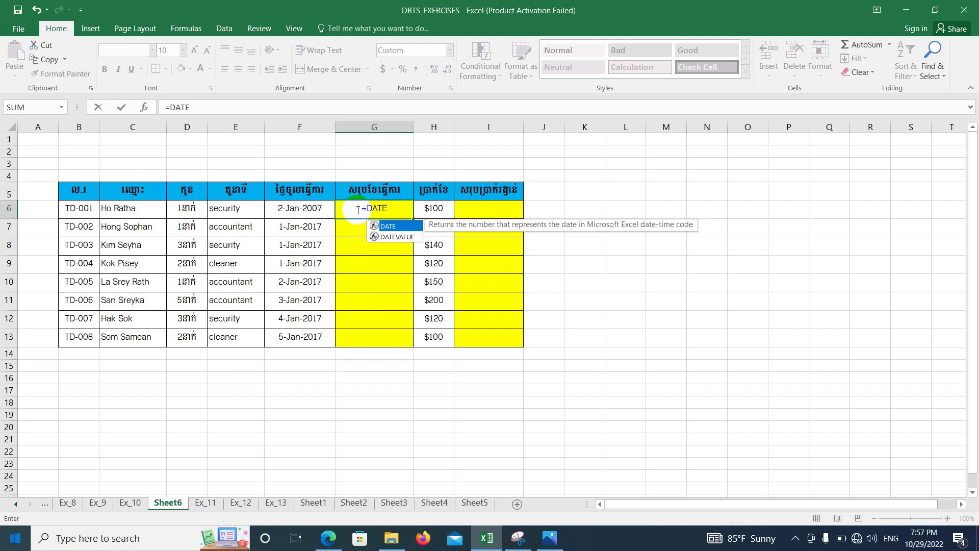
type("SIF")
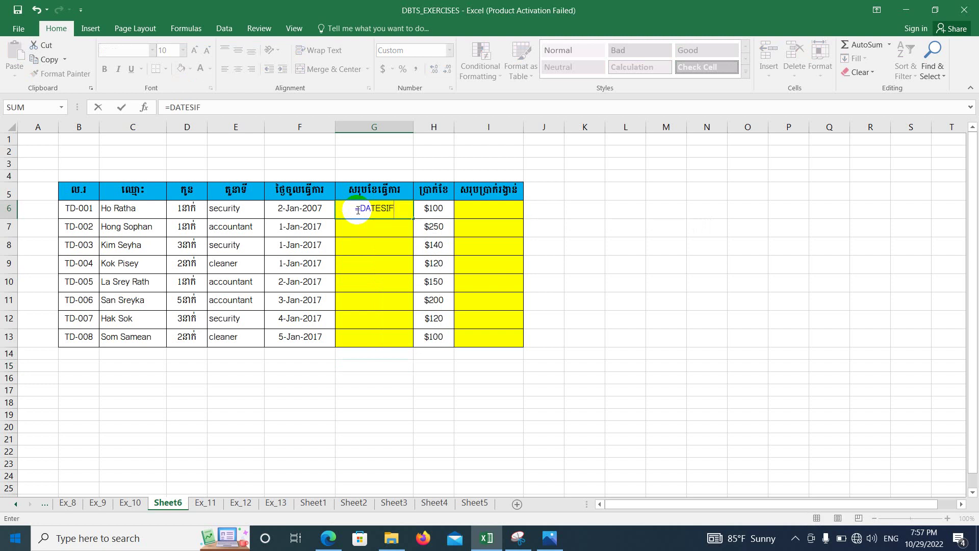
type("(")
key("BackSpace")
key("BackSpace")
key("BackSpace")
key("BackSpace")
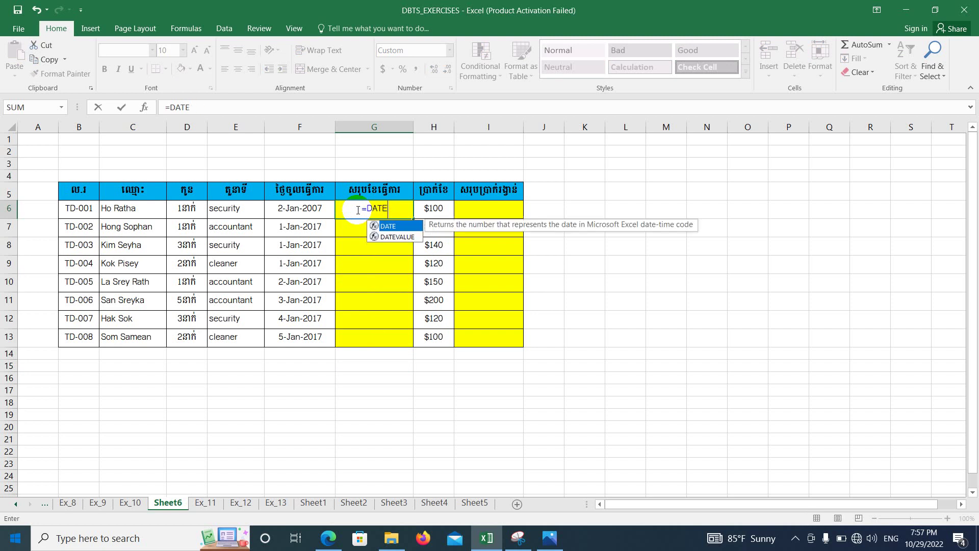
type("D")
key("BackSpace")
type("D")
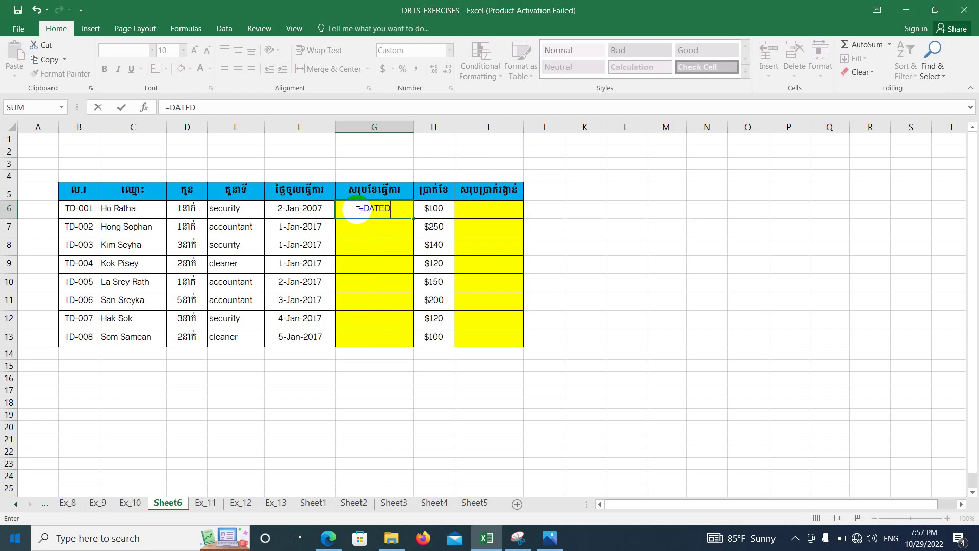
type("IF(")
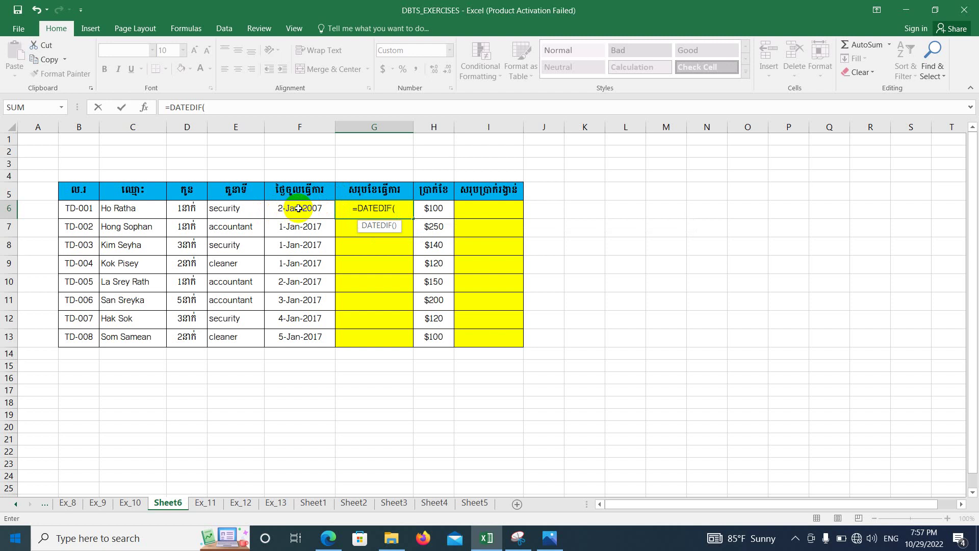
Step: Complete the G6 formula as =DATEDIF(F6,TODAY(),"d") and fill it down through G13
left_click(292, 213)
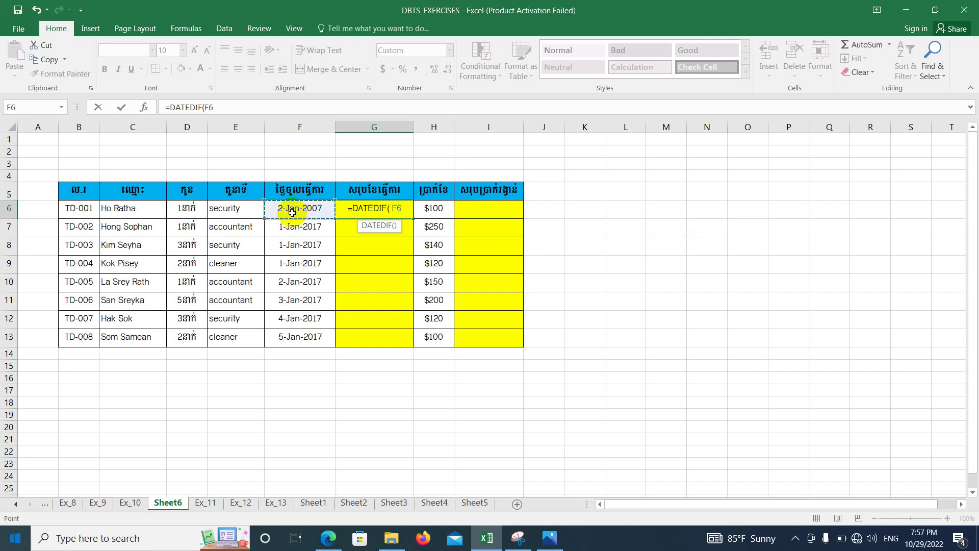
type(",")
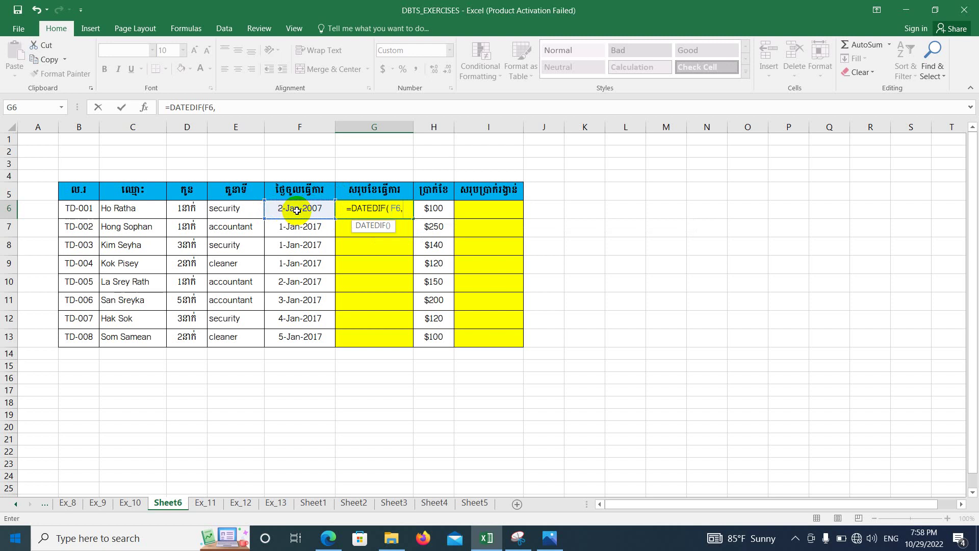
type("TOD")
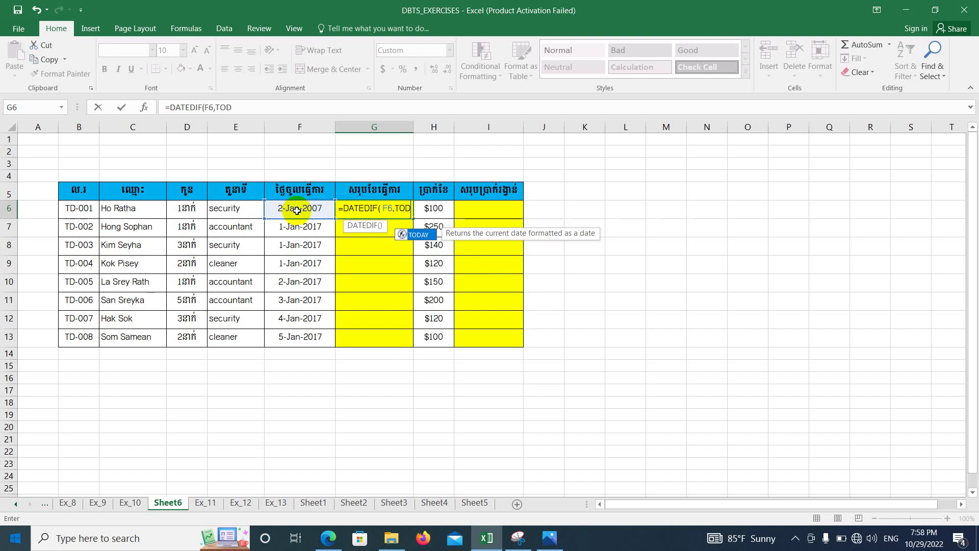
key("Tab")
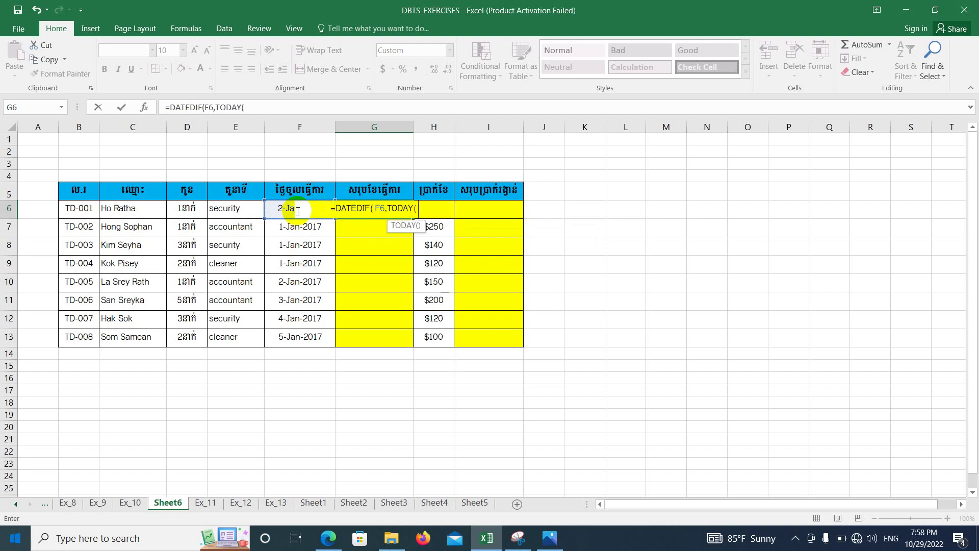
type(")")
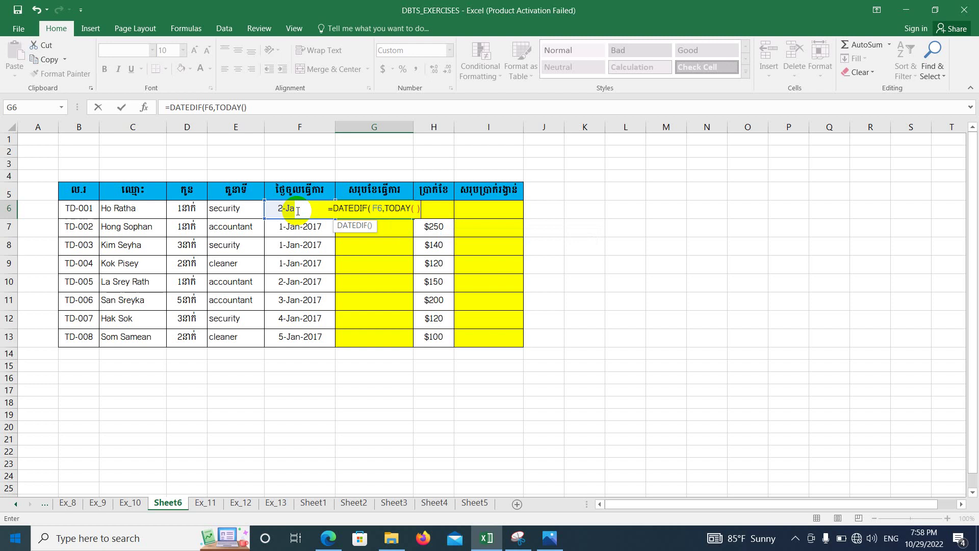
type(",")
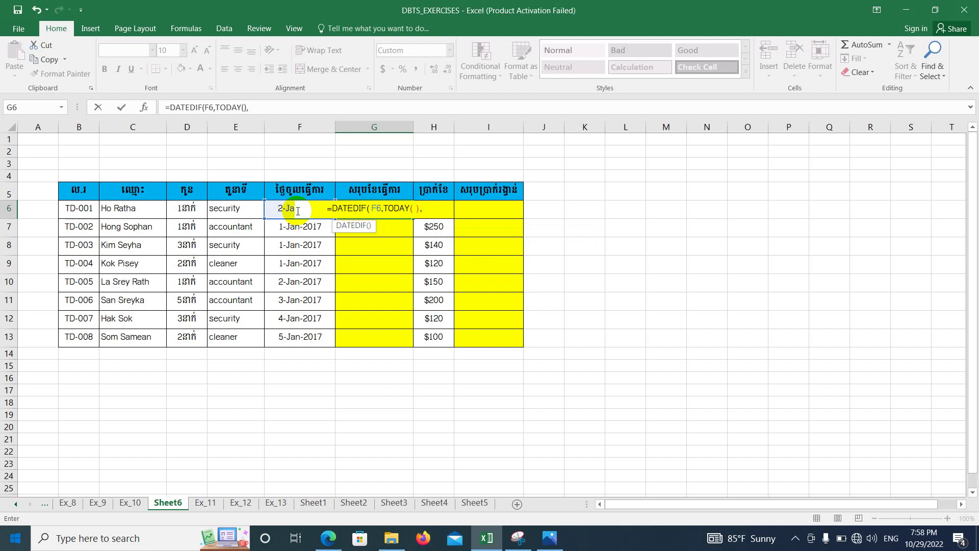
type("\"d\"")
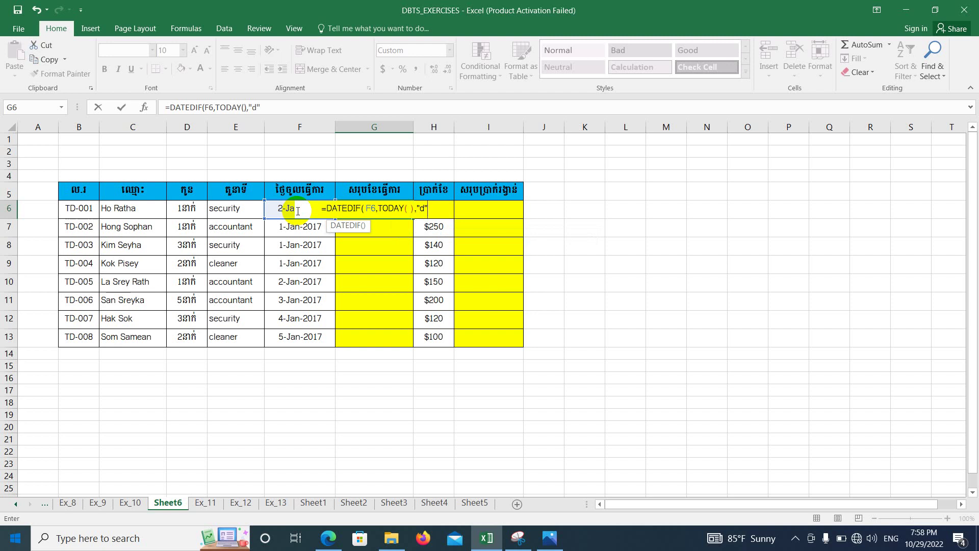
type(")")
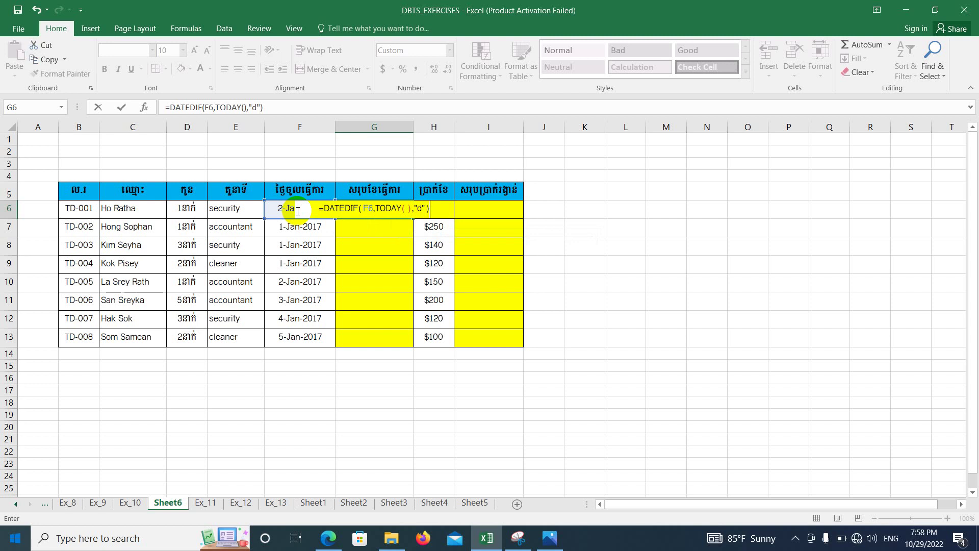
key("Return")
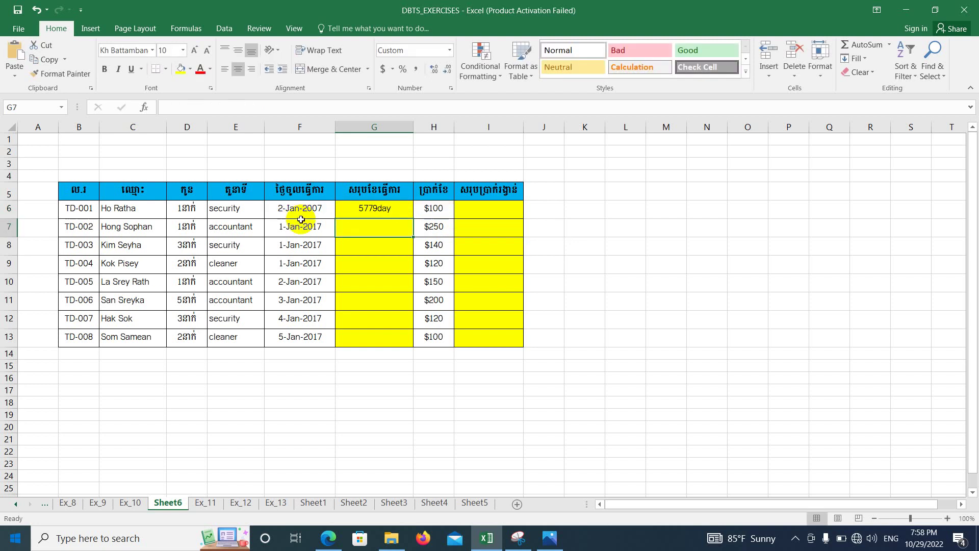
left_click(377, 211)
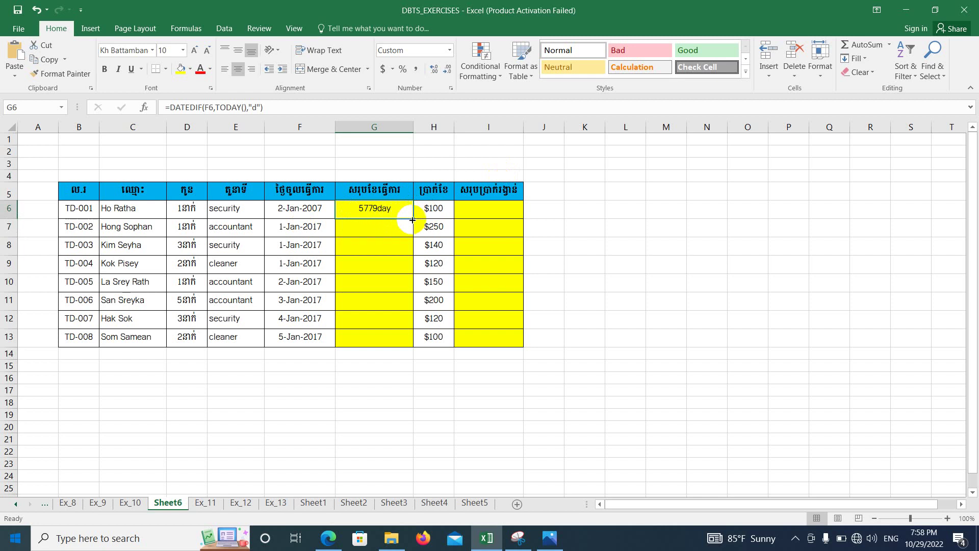
left_click_drag(412, 218, 418, 348)
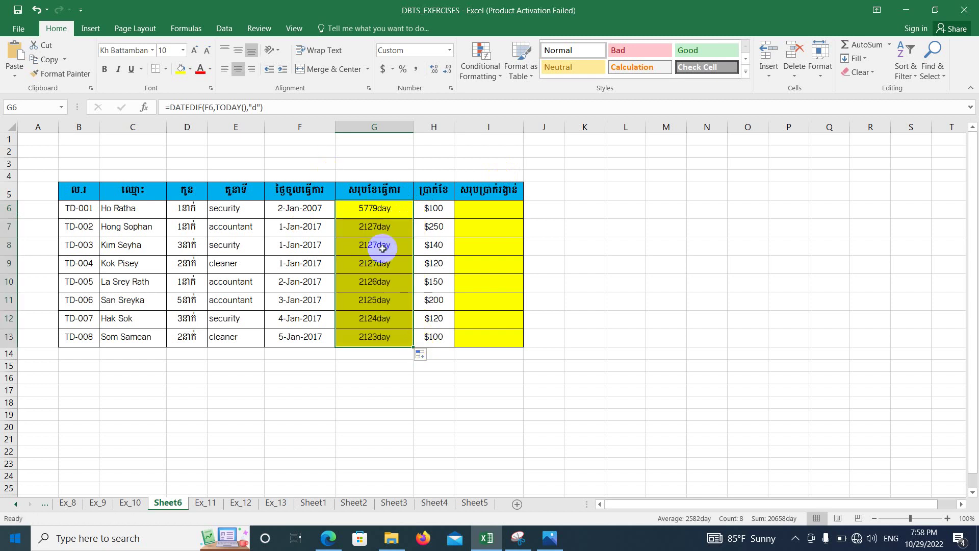
Step: Inspect the custom number format used for the days-worked values in G6:G13
left_click_drag(383, 211, 386, 335)
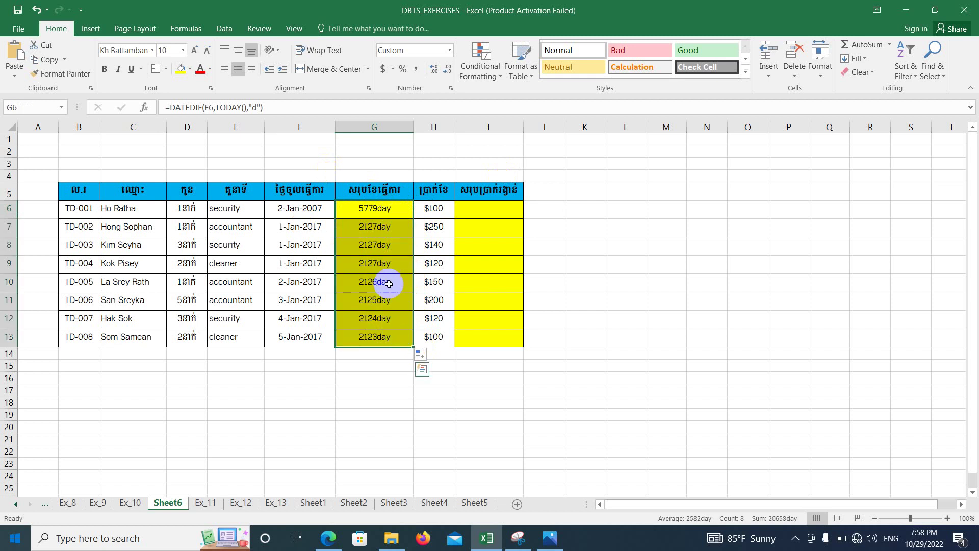
right_click(387, 297)
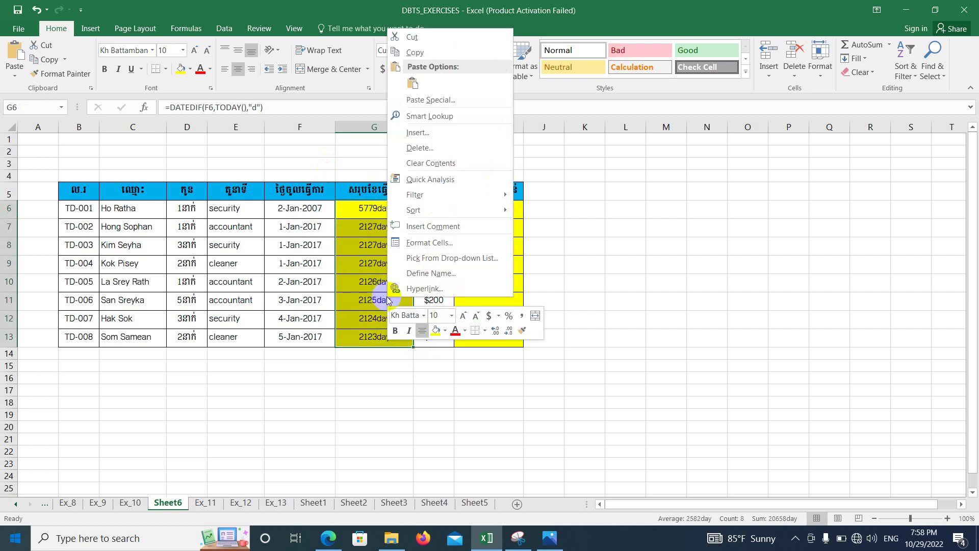
left_click(419, 242)
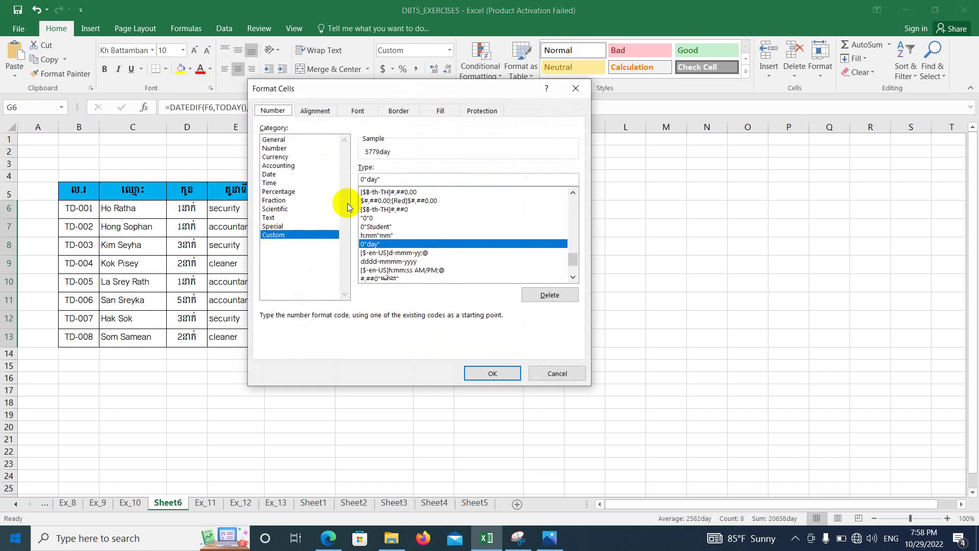
left_click(373, 179)
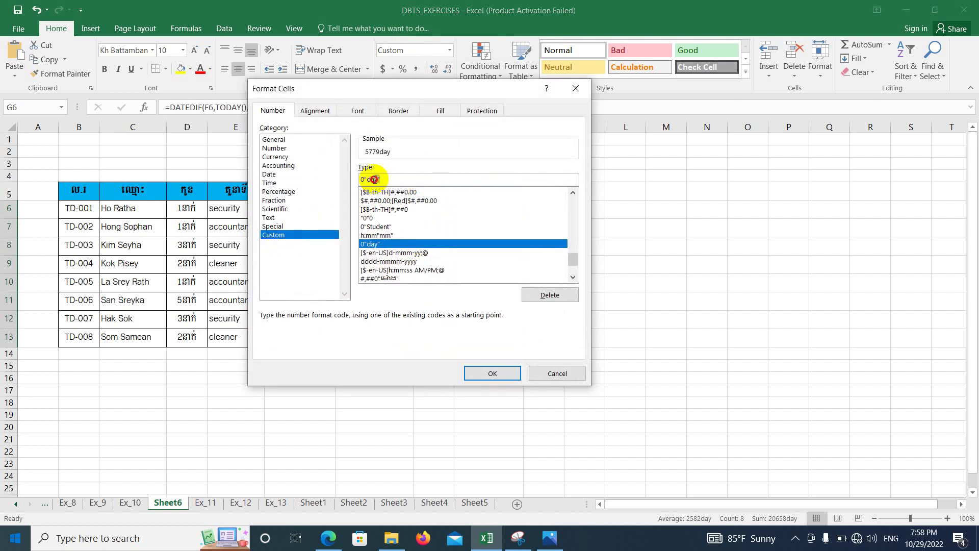
left_click_drag(374, 179, 329, 179)
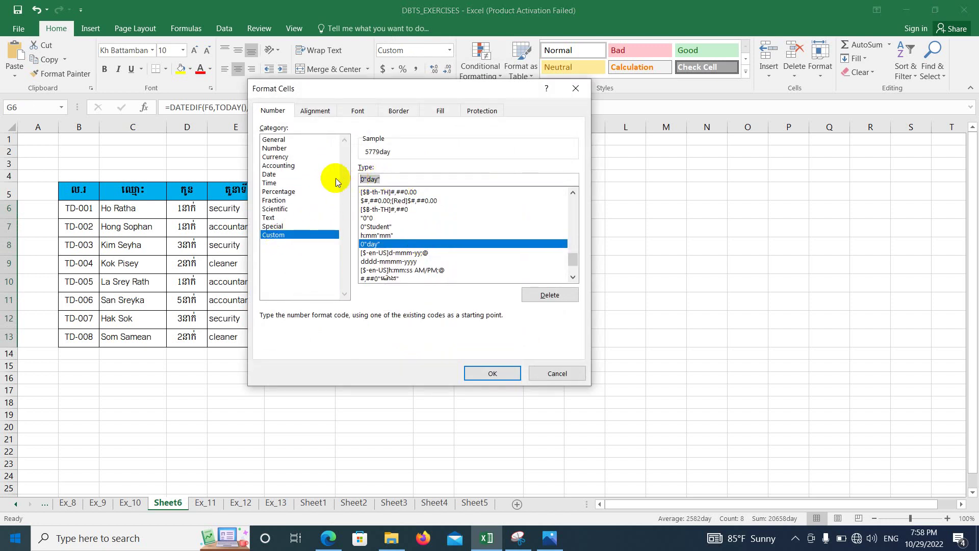
left_click(493, 372)
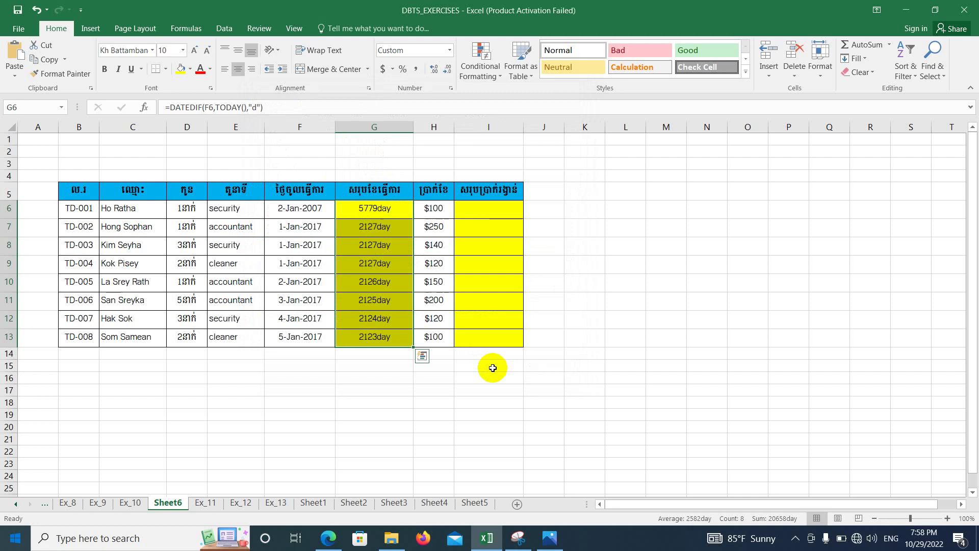
Step: Review the bonus pay conditions in the Capturee.PNG image and return to the Excel workbook
left_click(487, 215)
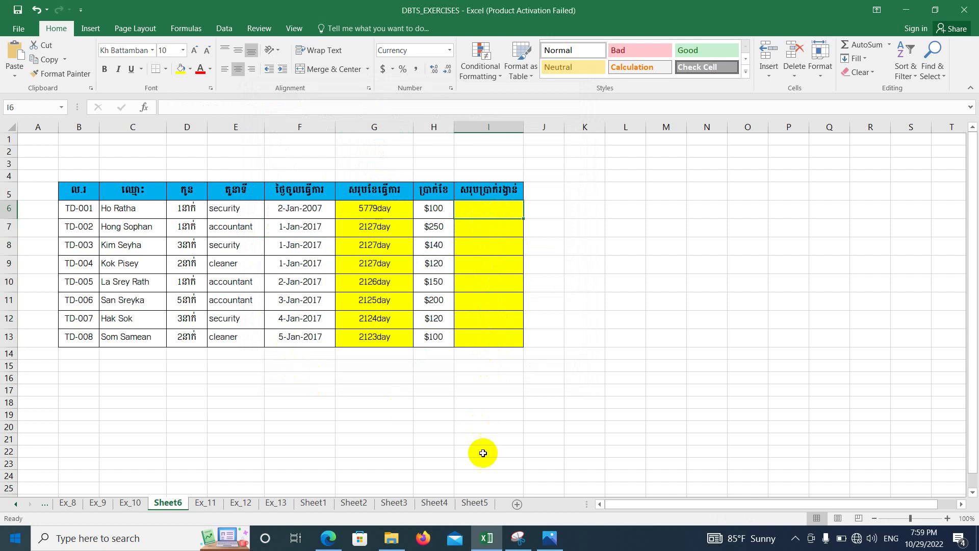
left_click(551, 539)
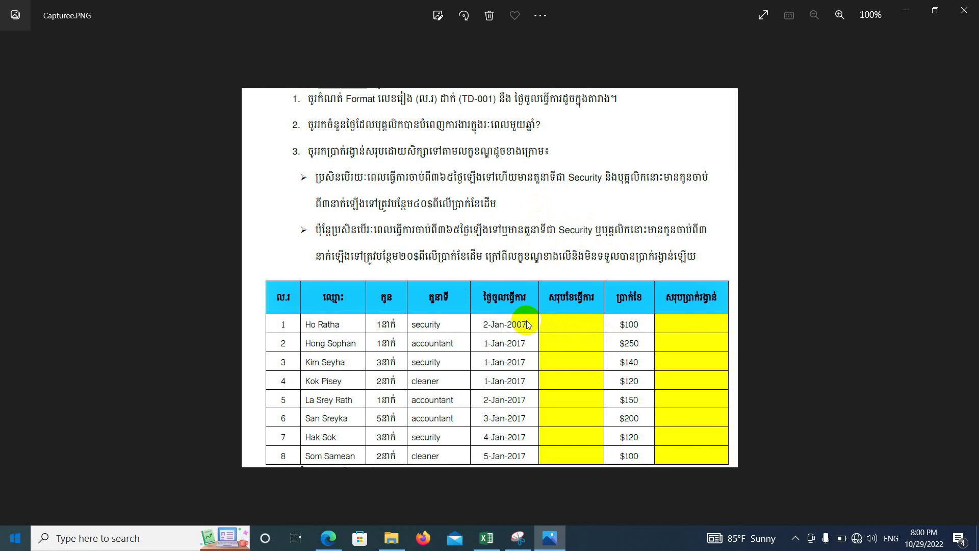
left_click(488, 537)
Step: Begin an IF formula in I6 with a nested AND whose first condition is G6>=365
left_click(483, 207)
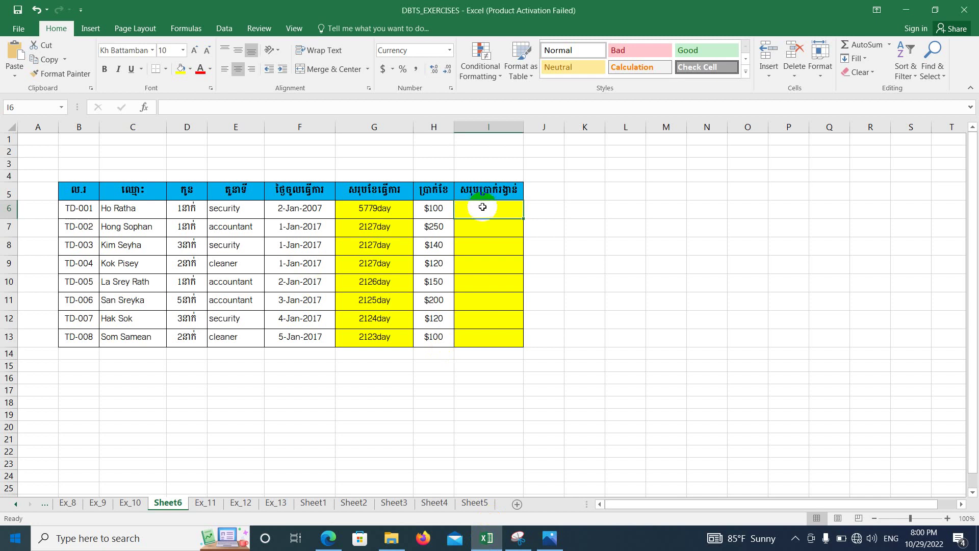
left_click(479, 207)
type("=IF")
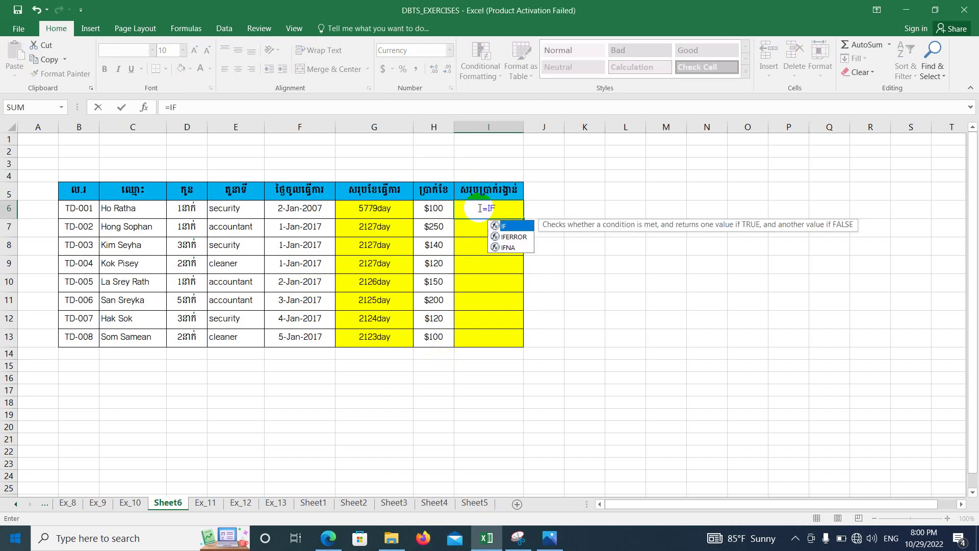
type("(")
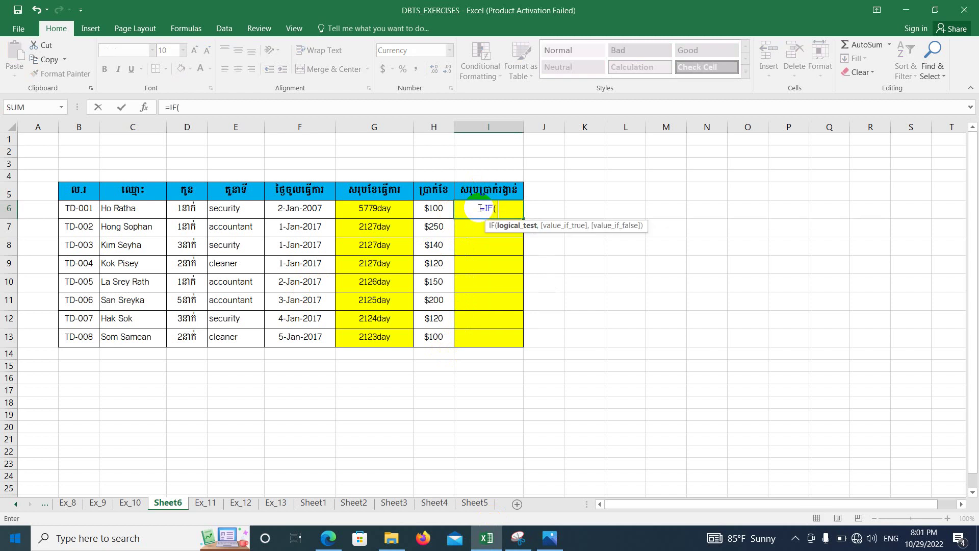
type("AND(")
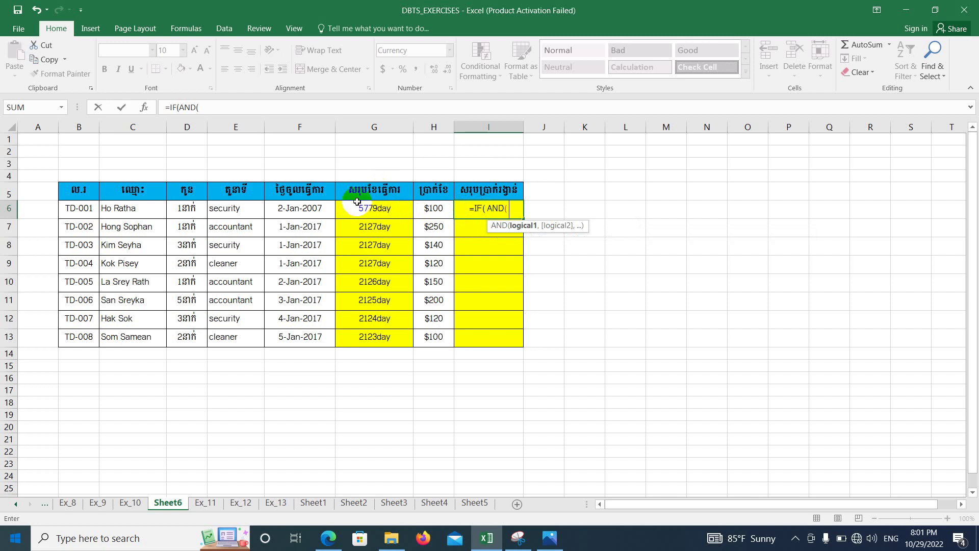
left_click(383, 208)
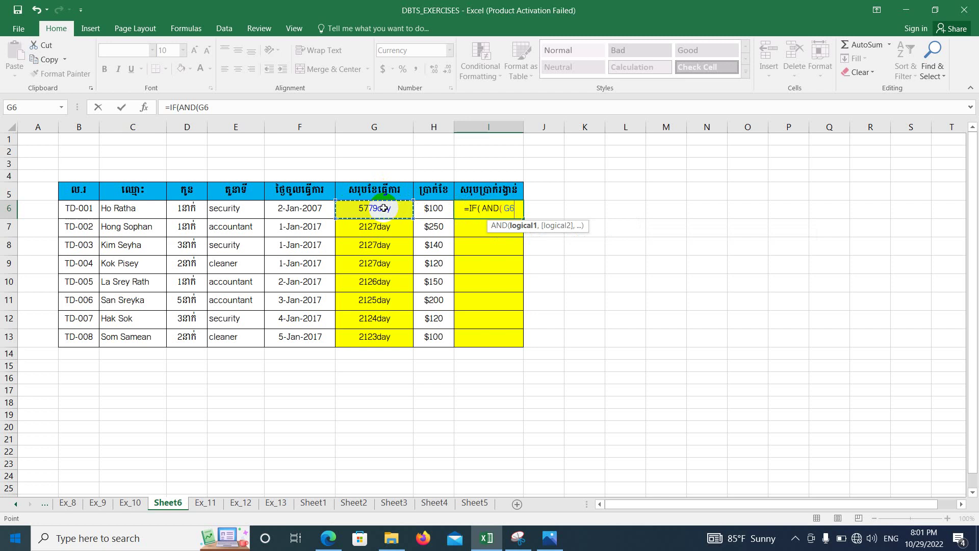
type(",")
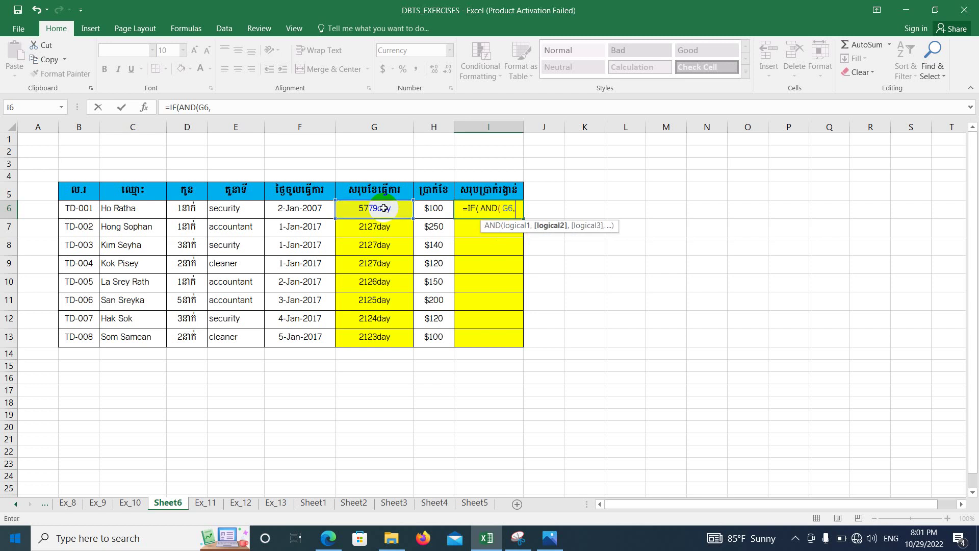
key("BackSpace")
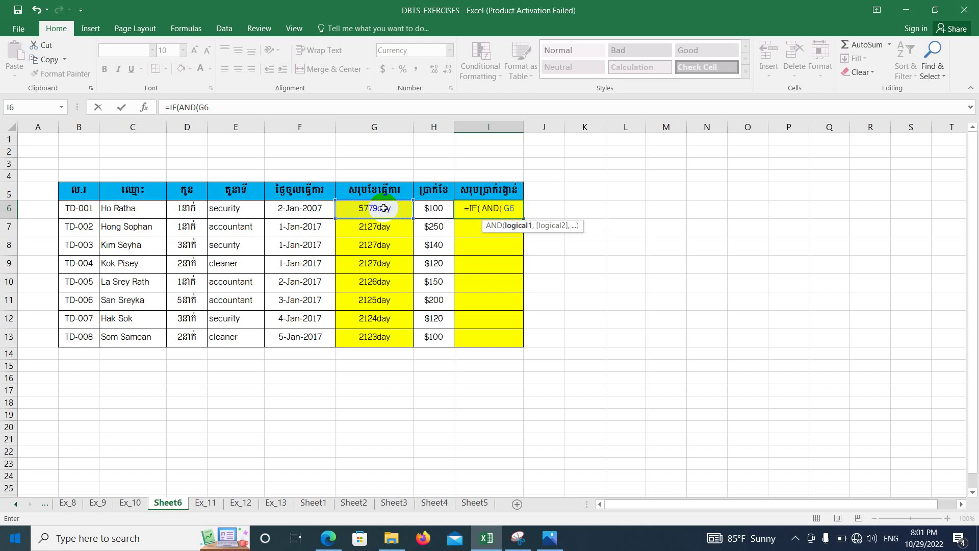
type(">=")
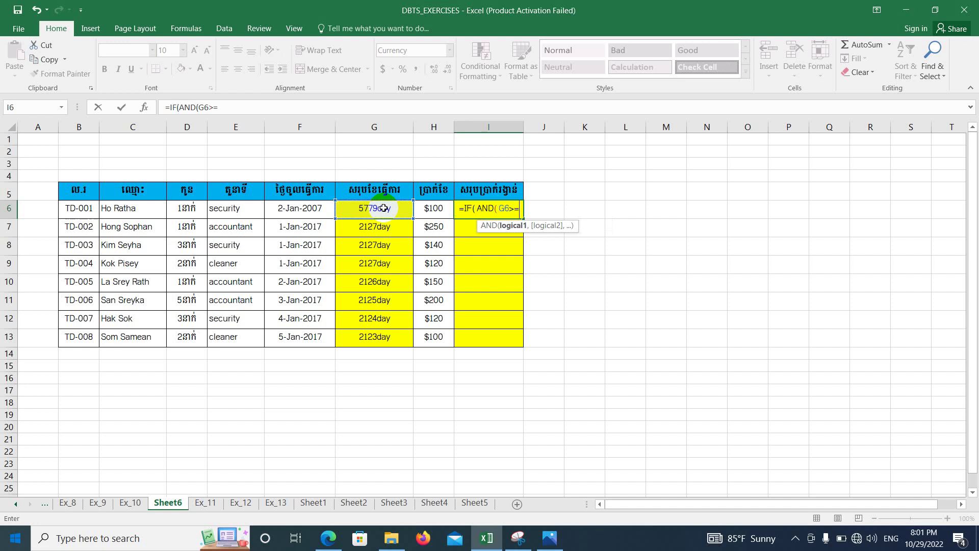
type("365")
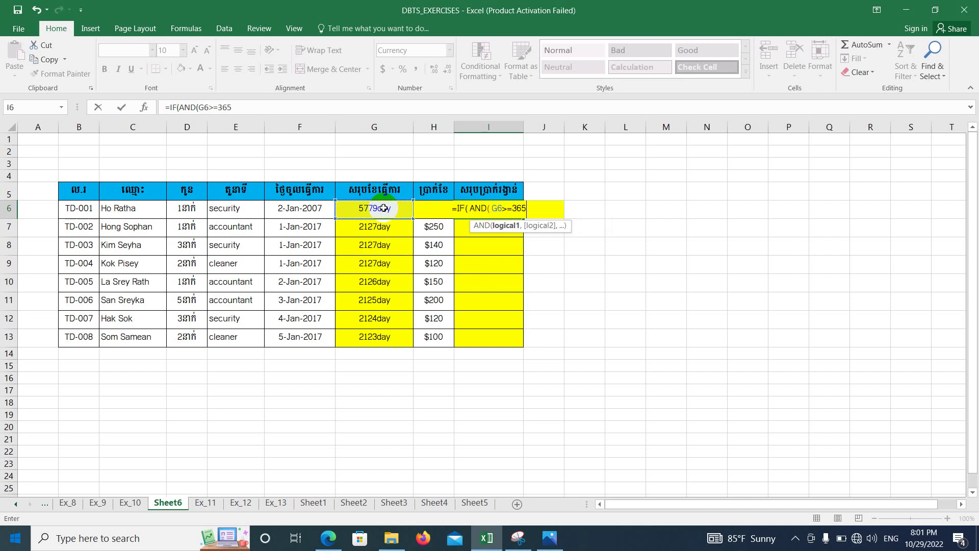
type(",")
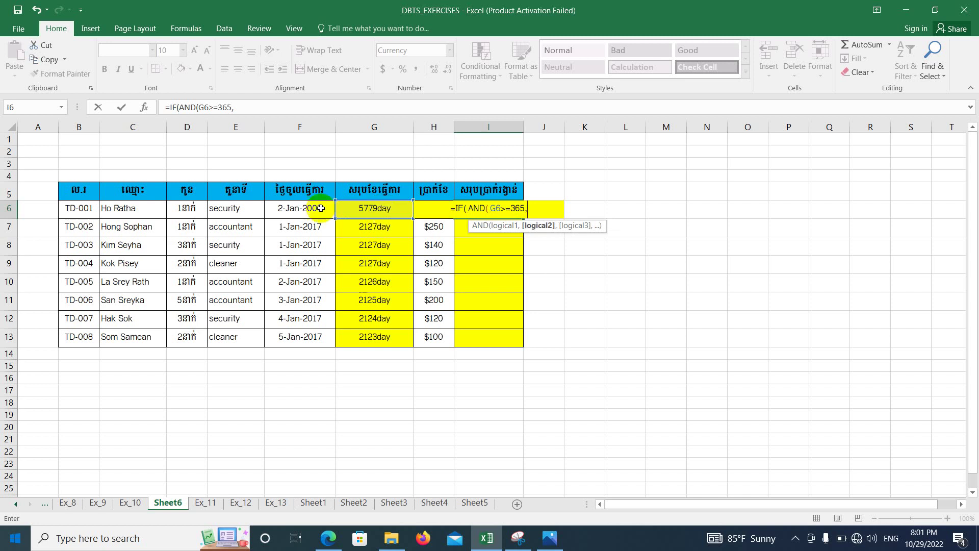
left_click(247, 206)
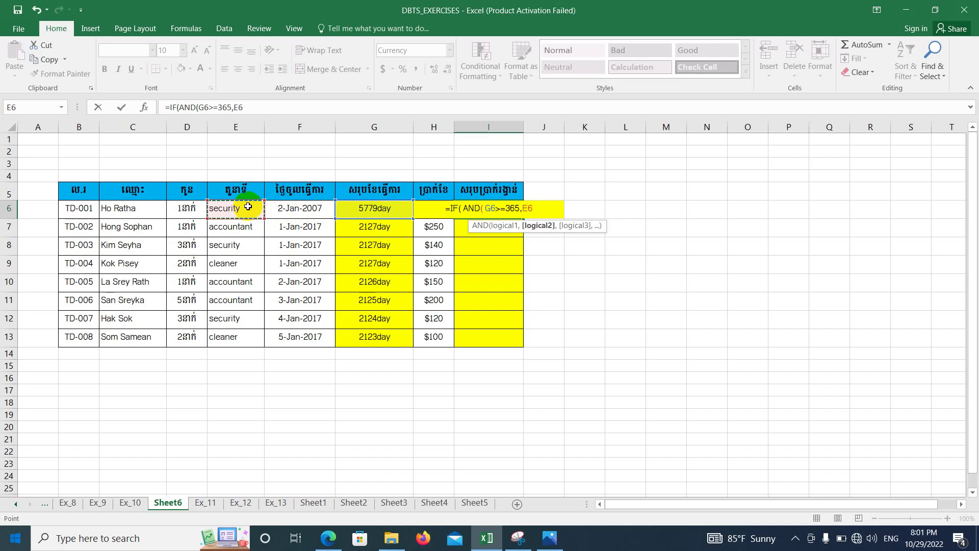
key("BackSpace")
key("BackSpace")
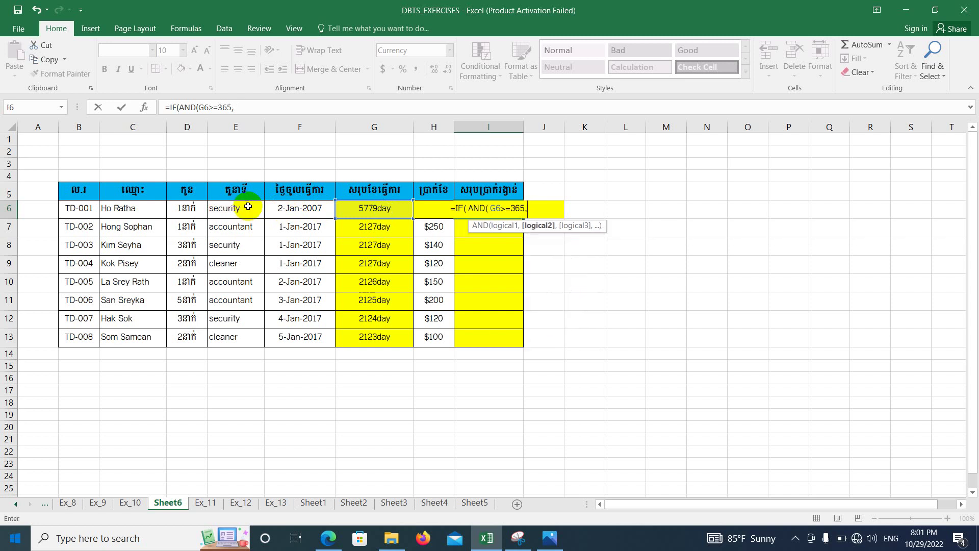
Step: Add D6>=3 as the second AND condition of the I6 formula, followed by a comma
left_click(189, 209)
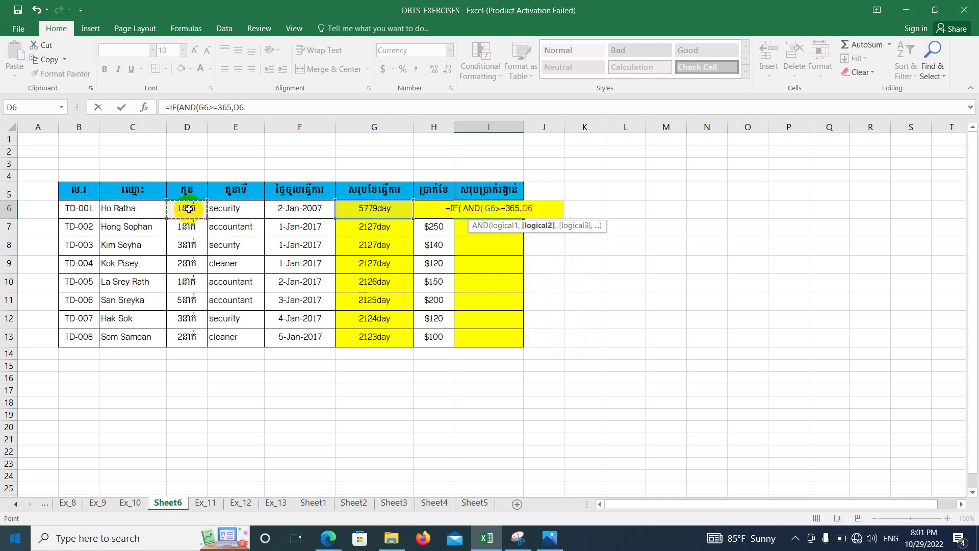
type(">=")
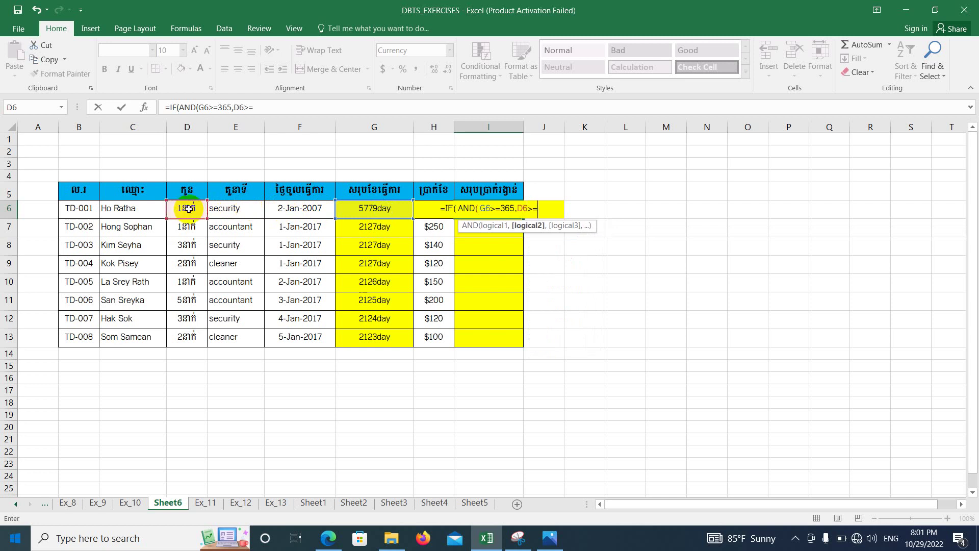
type("3")
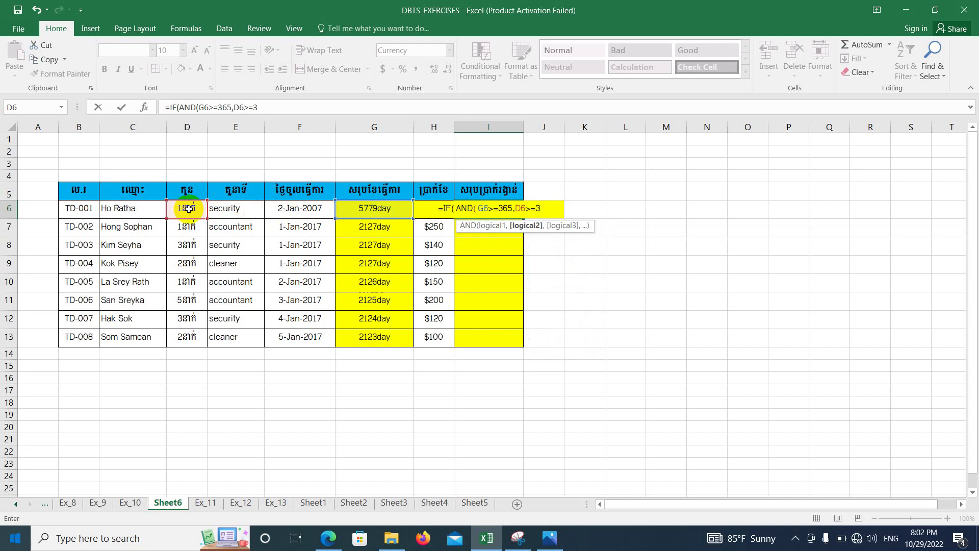
type(",")
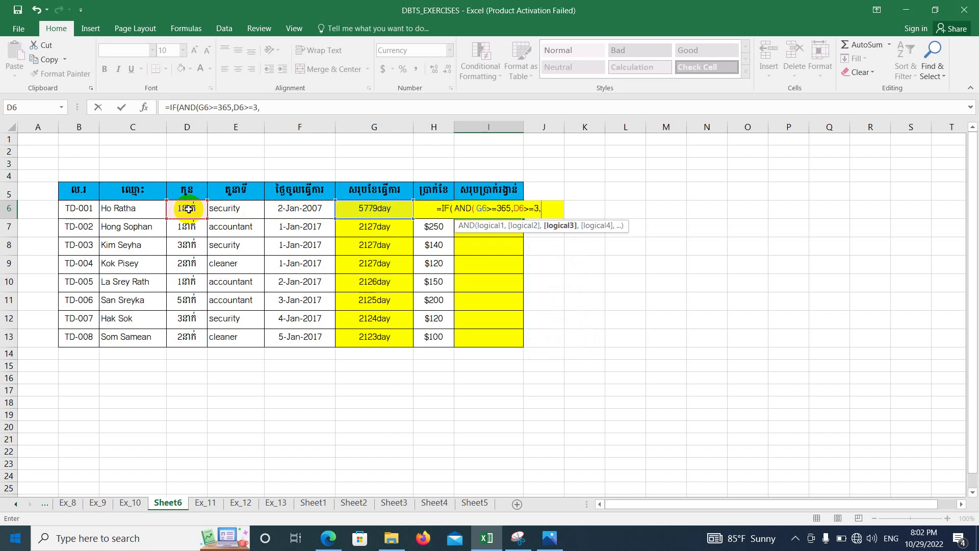
Step: Add E6="security" as the third AND condition of the I6 formula, then close the AND test with a parenthesis and comma
left_click(228, 207)
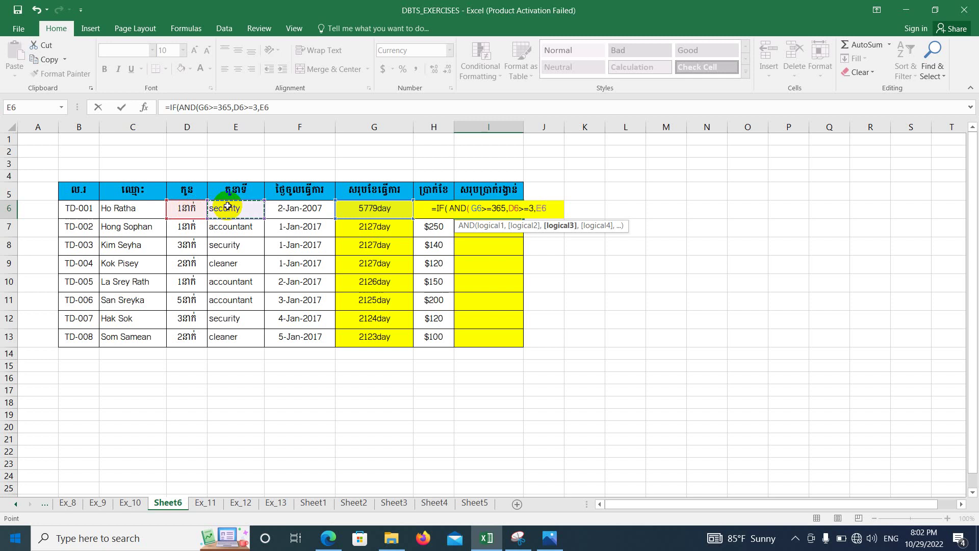
type("=")
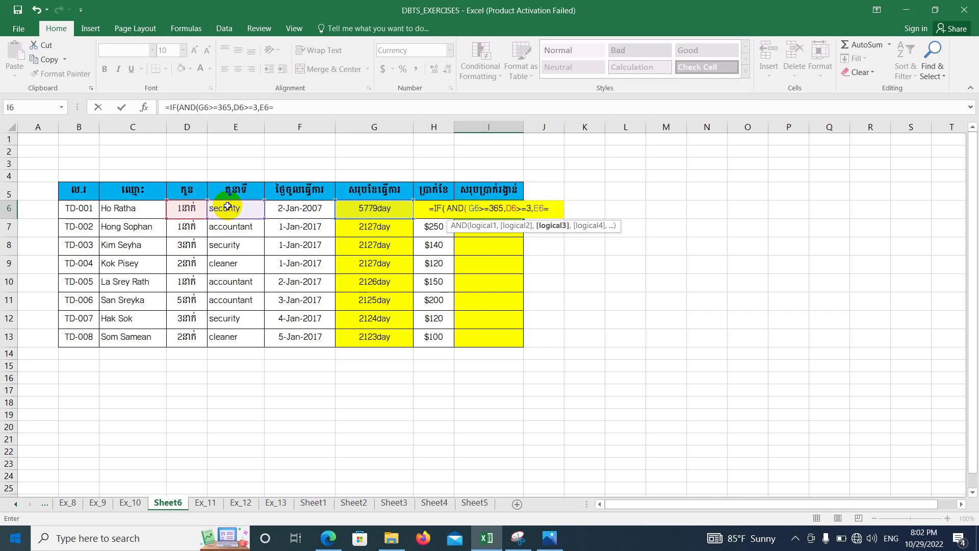
type("\"")
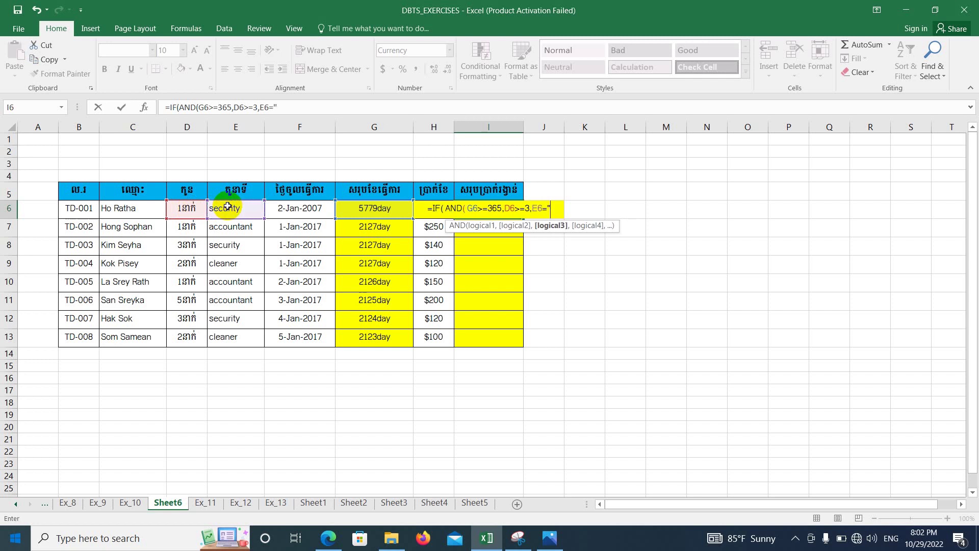
type("se")
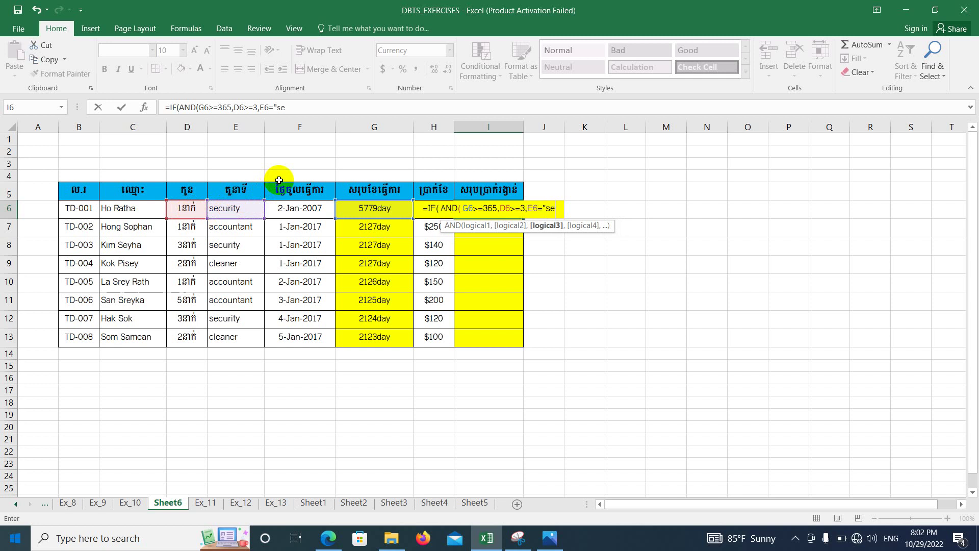
type("curity")
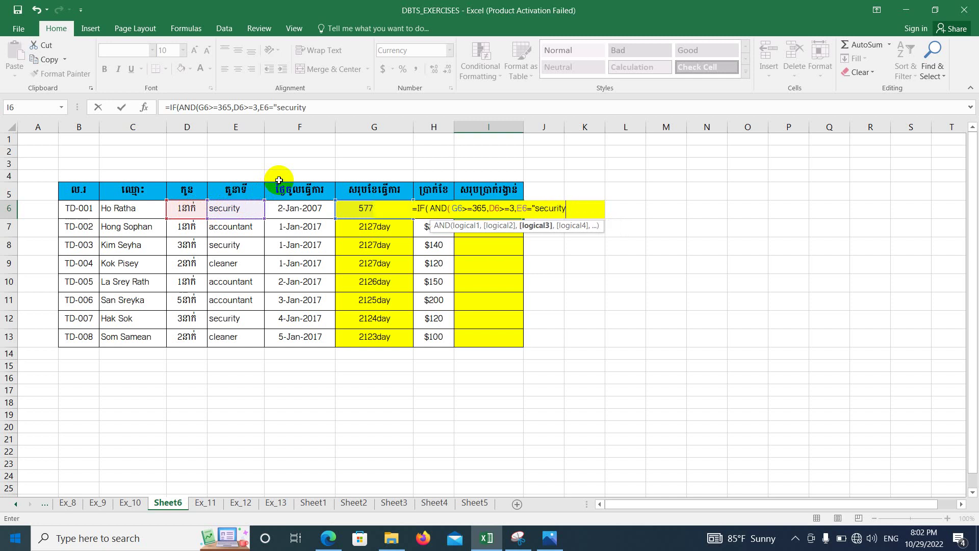
type("\"")
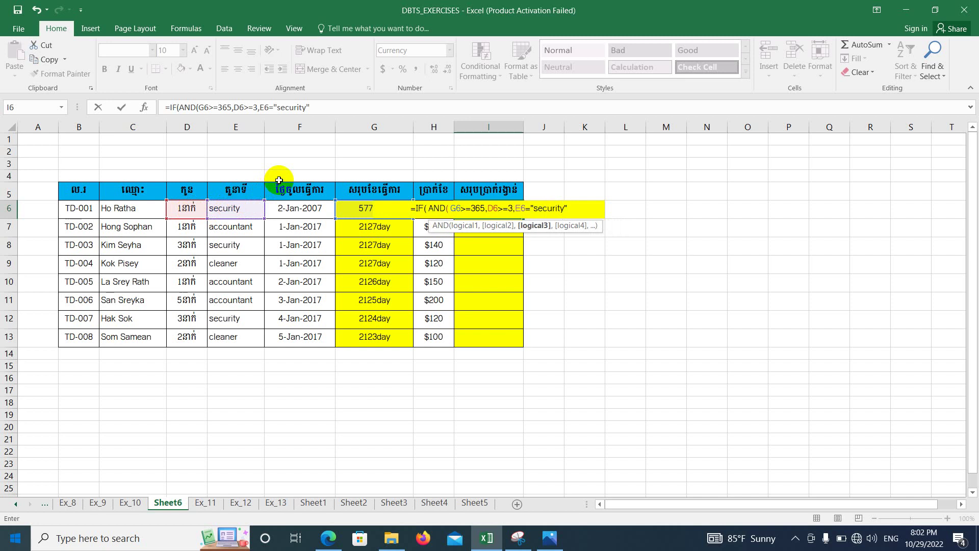
type(")")
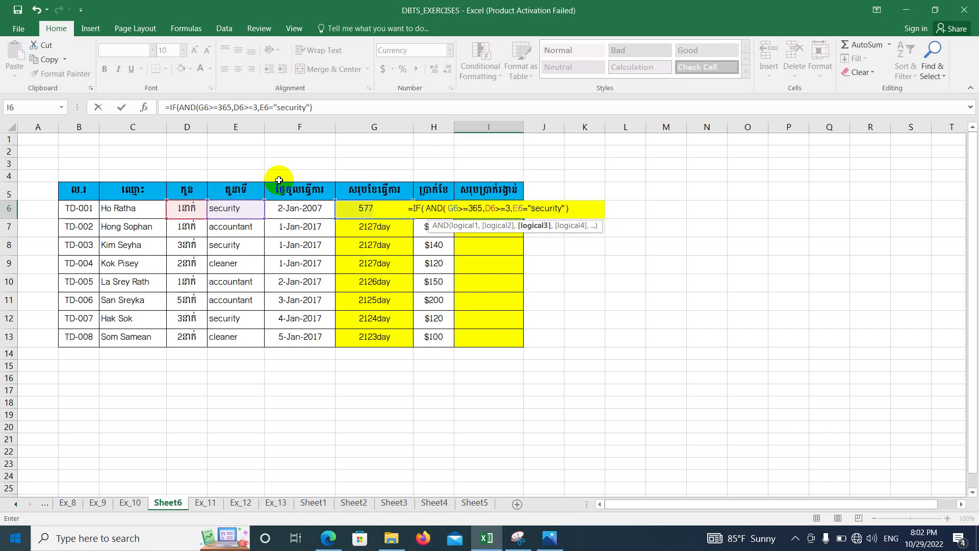
type(",")
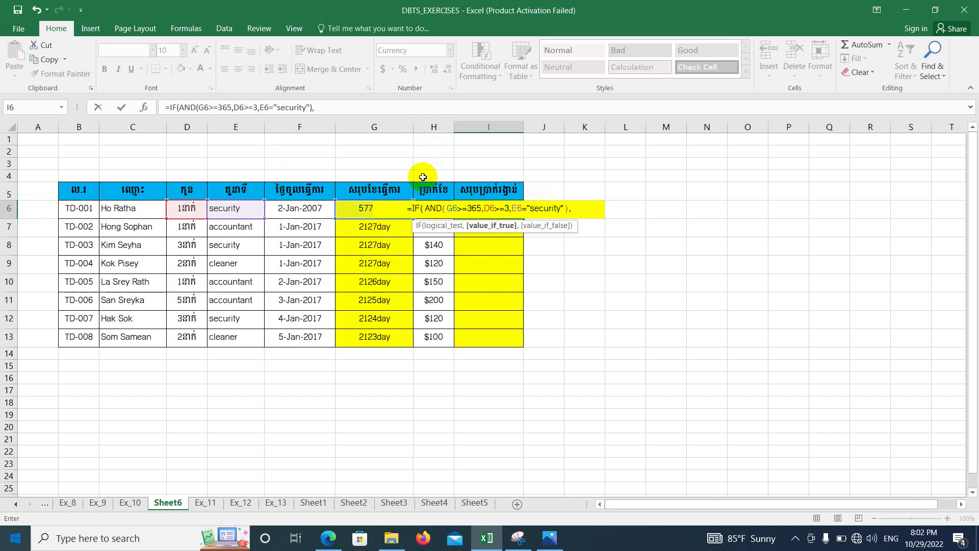
Step: Enter H6+40 as the value-if-true of the I6 formula, followed by a comma
type("H6")
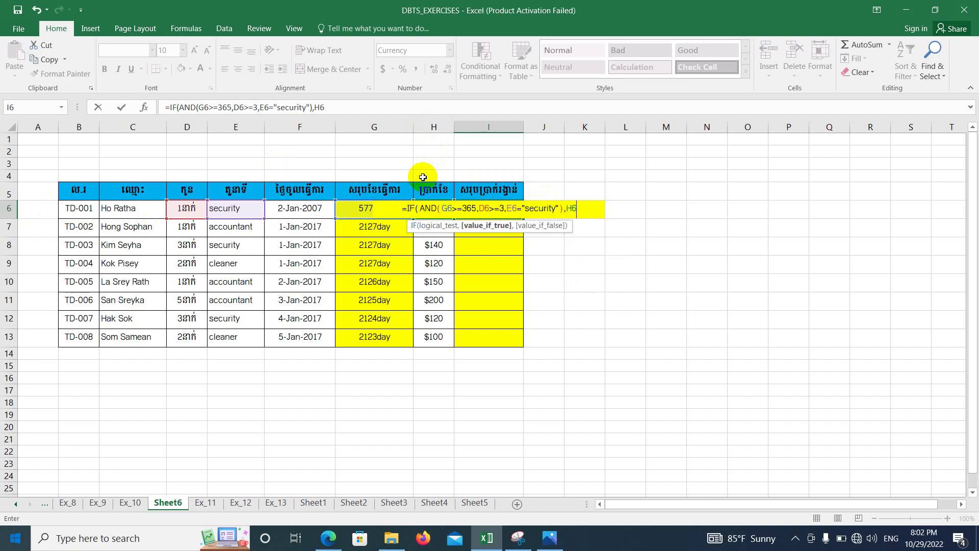
type("+")
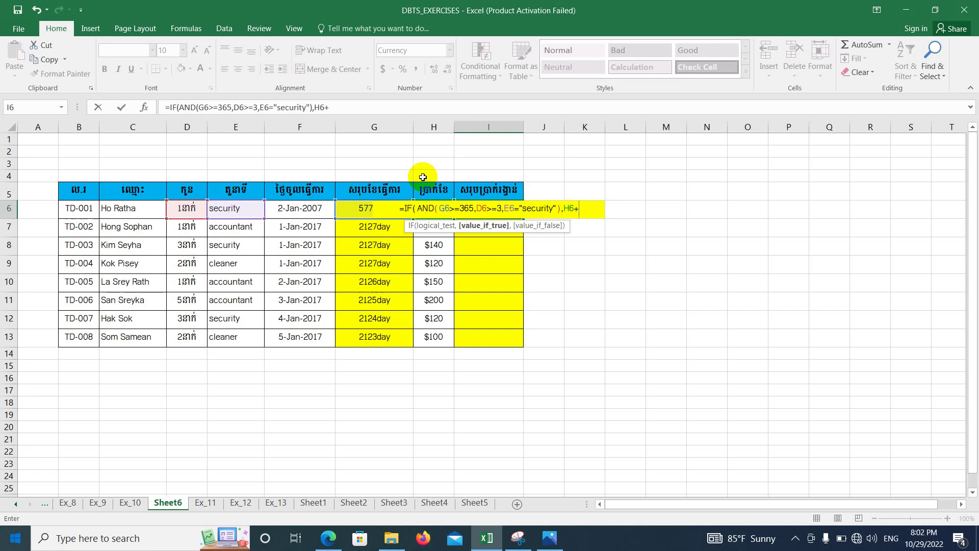
type("40")
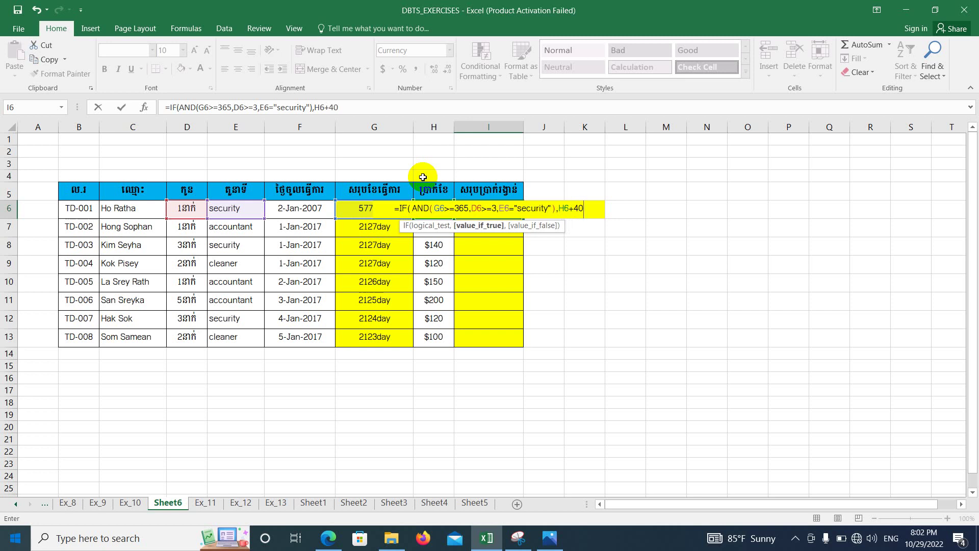
type(",")
Step: Begin a nested IF as the value-if-false of the I6 formula, with an OR test whose first condition is G6>=365, followed by a comma
type("IF")
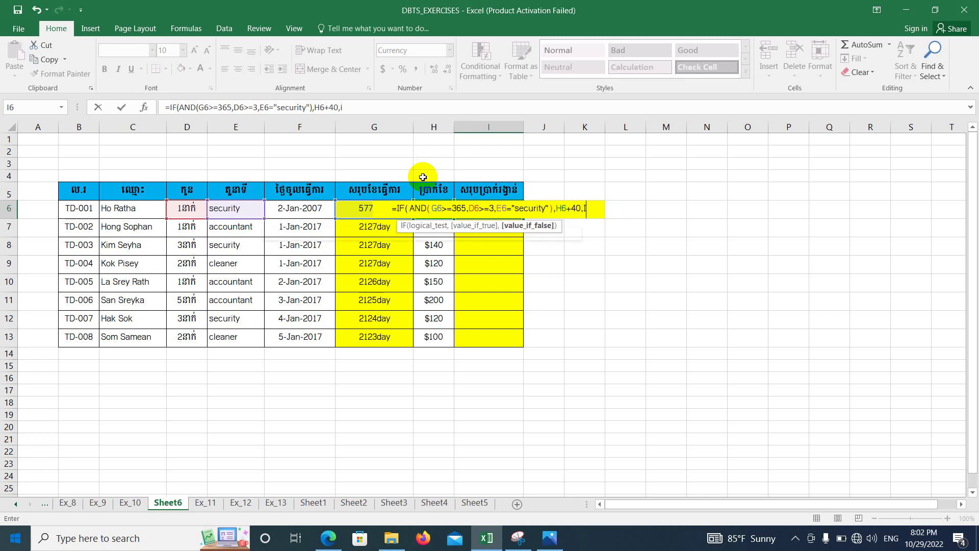
type("(")
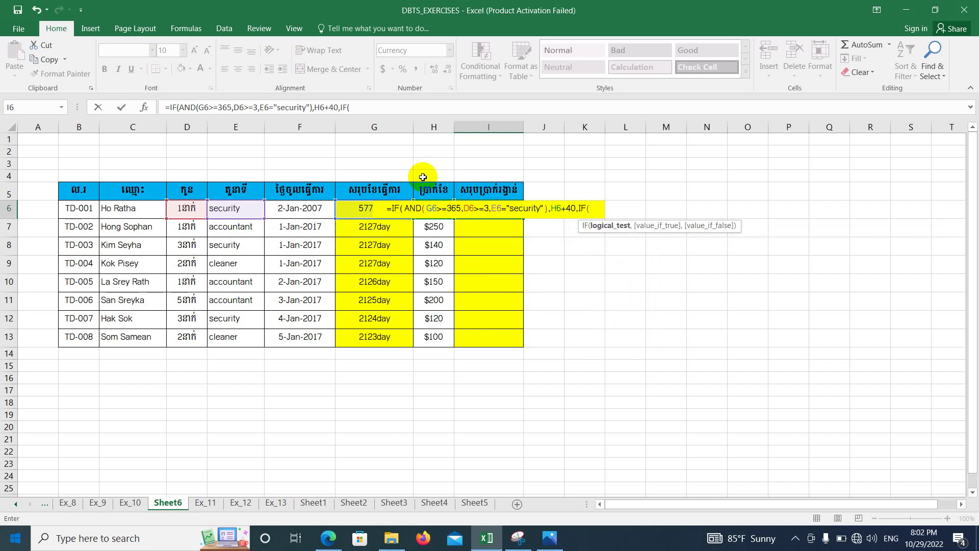
type("OR(")
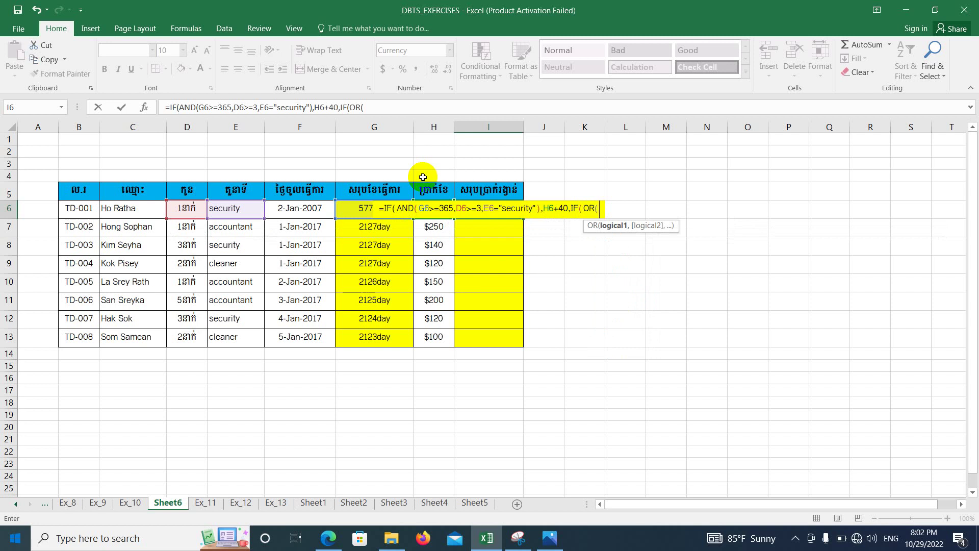
left_click(355, 210)
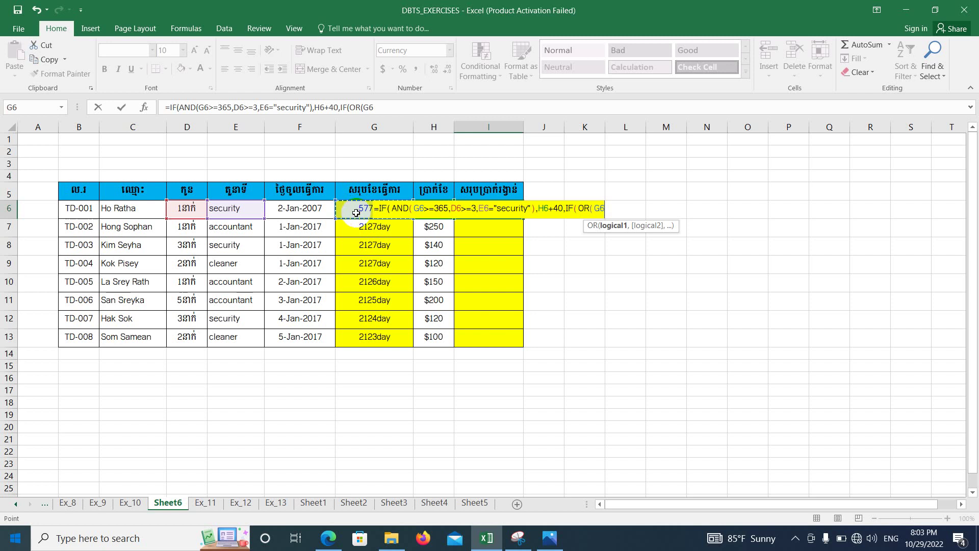
type(">=")
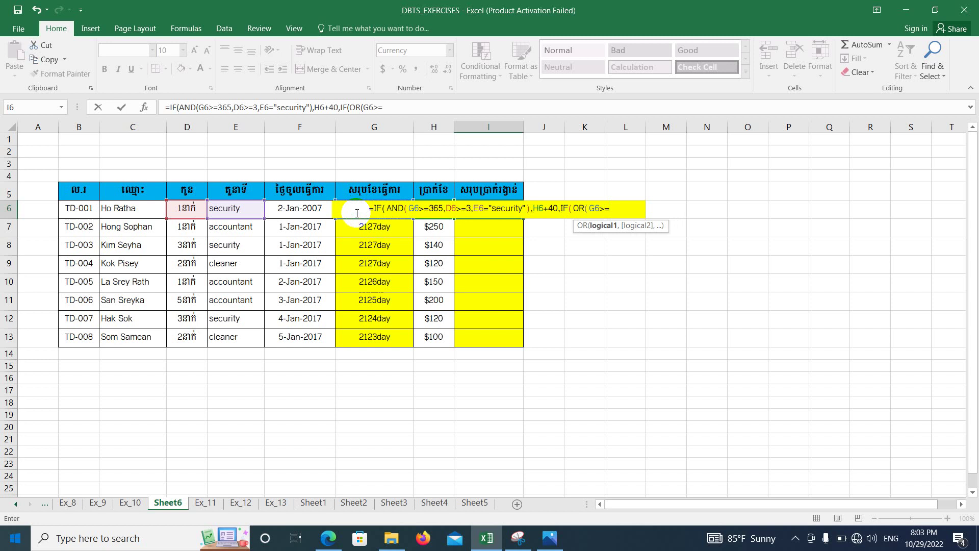
type("365")
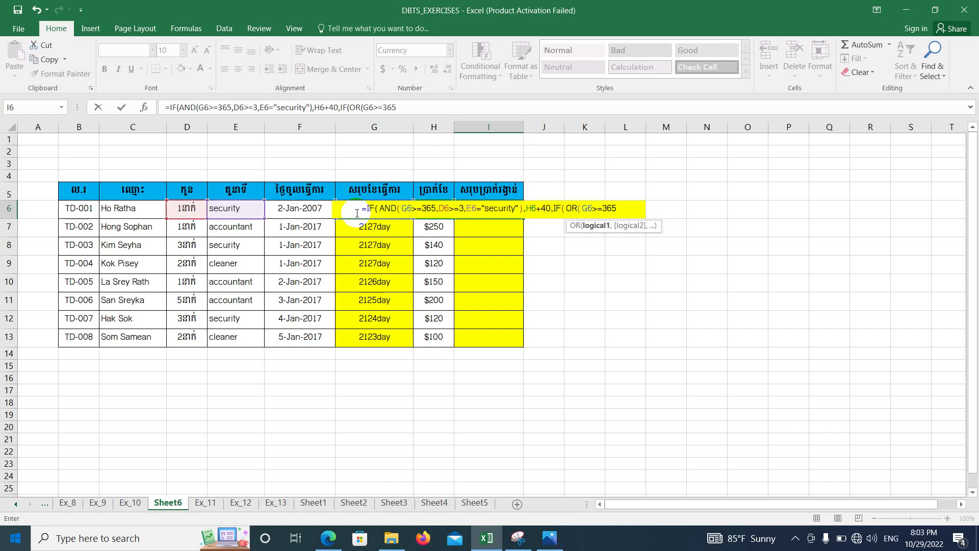
type(",")
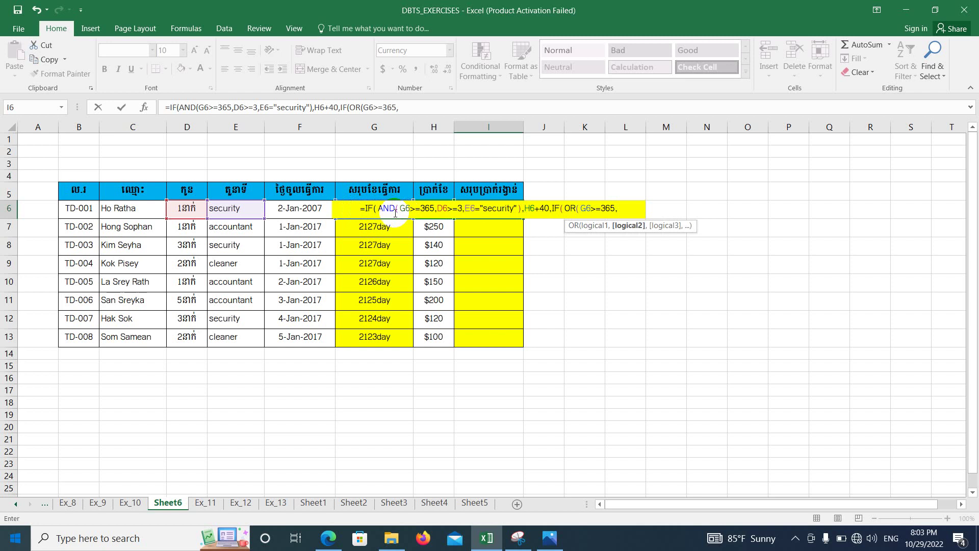
Step: Add D6>=3 and E6="security" as the remaining OR conditions in the I6 formula, closing the OR test with a parenthesis and comma
left_click(177, 206)
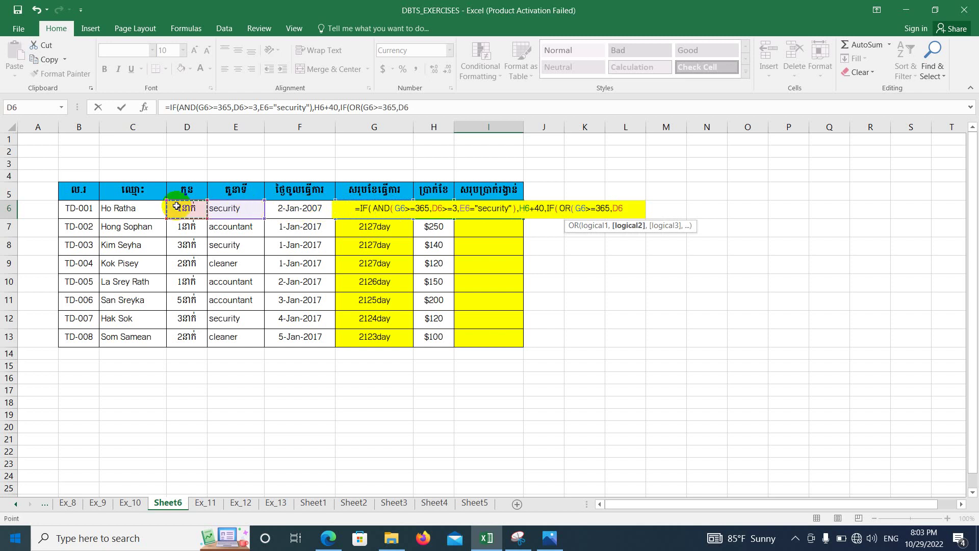
type(">=")
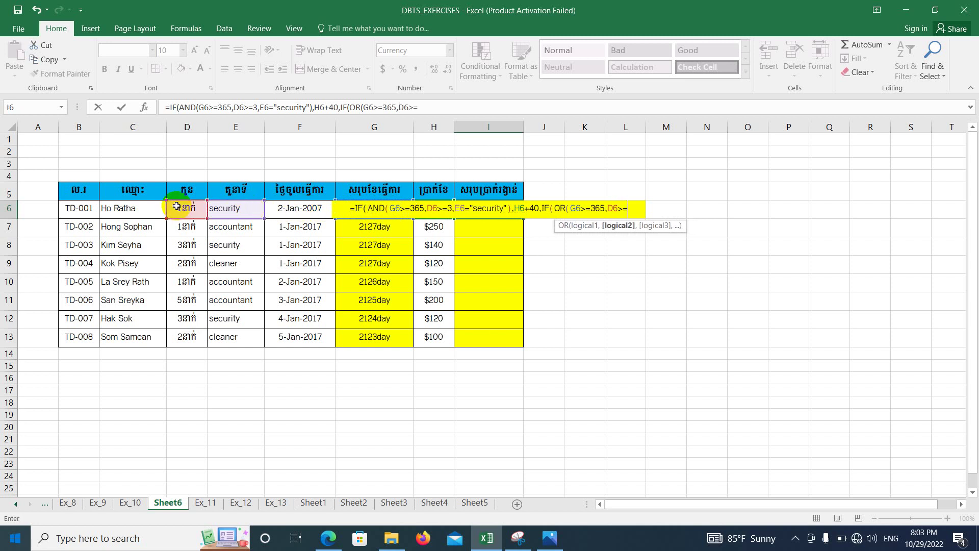
type("3,")
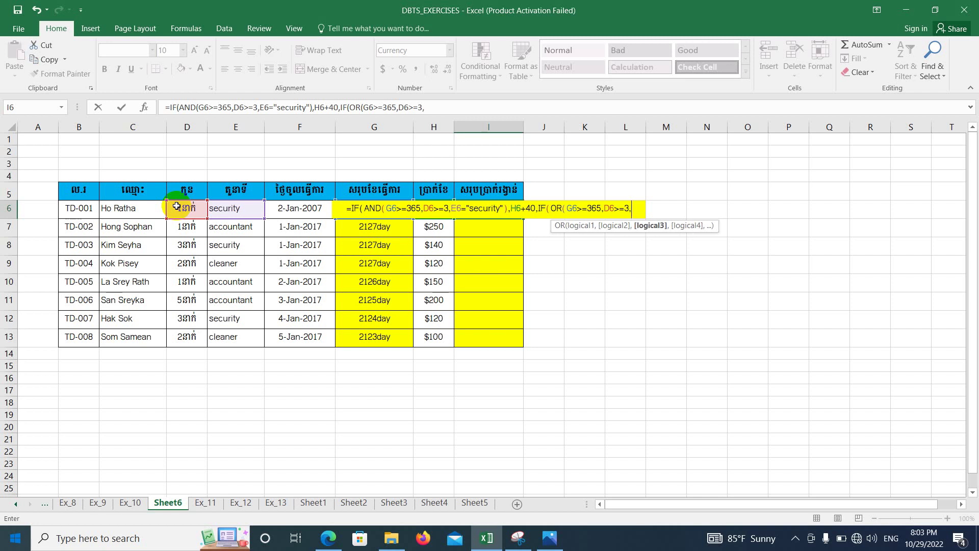
left_click(238, 207)
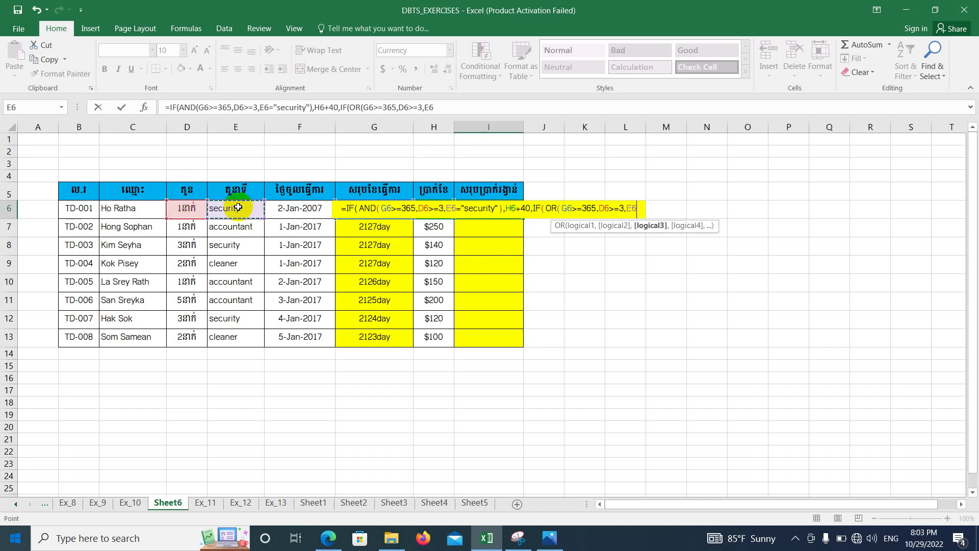
type("=")
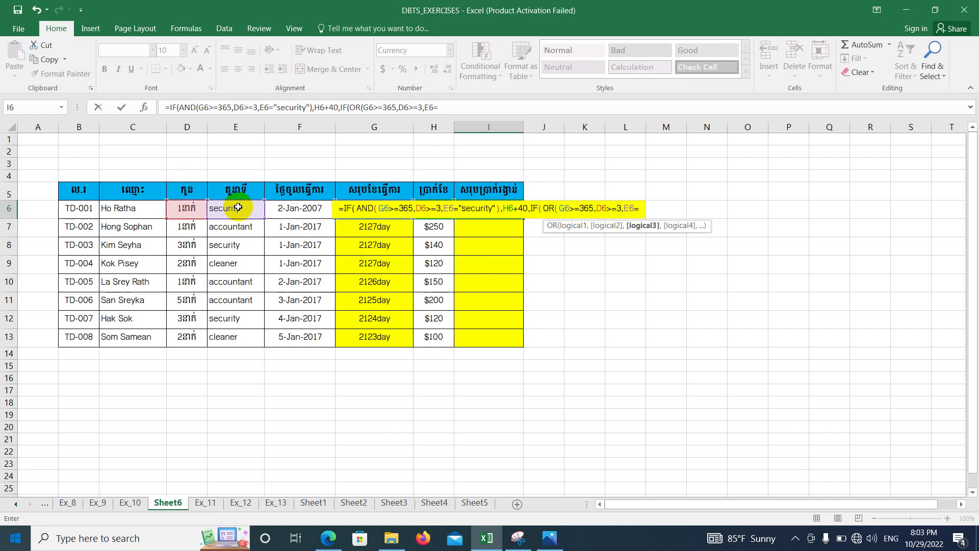
type("\"secu")
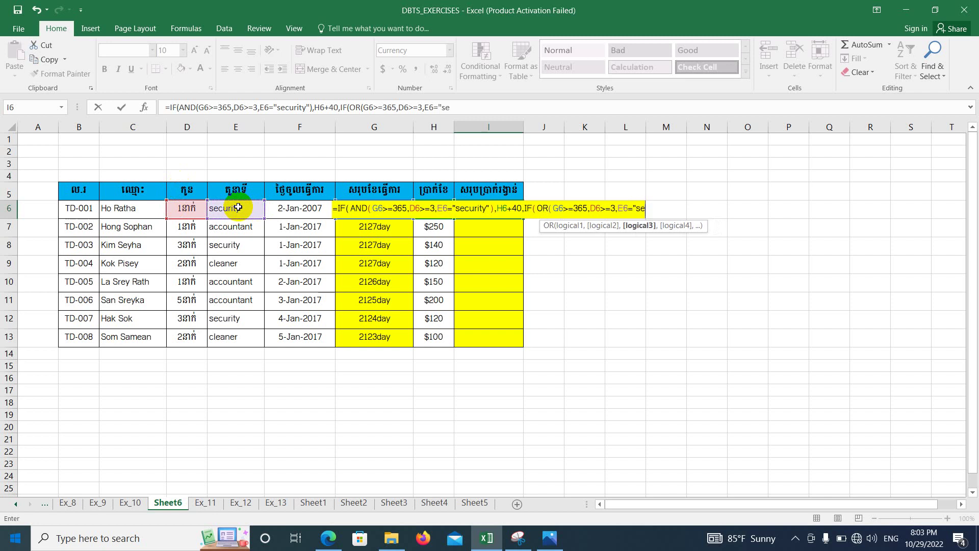
type("rity")
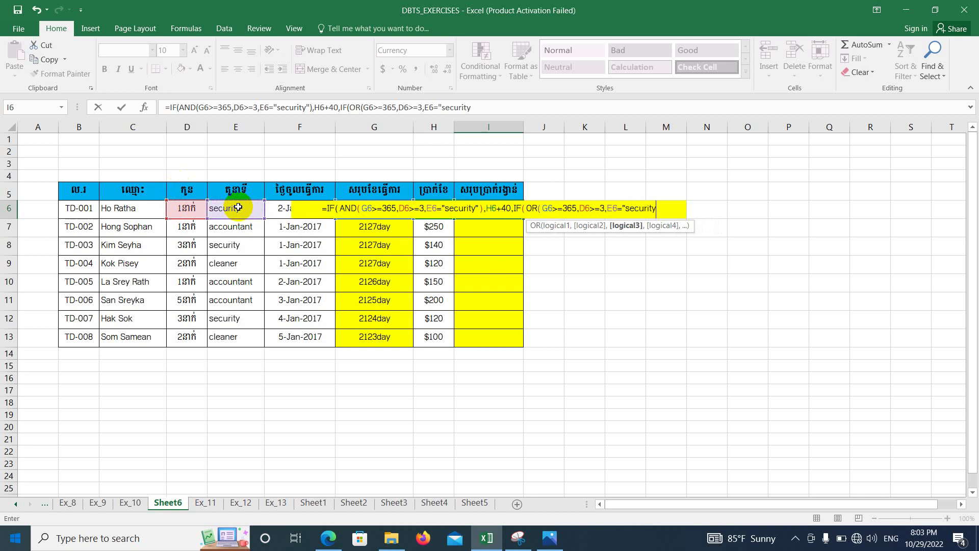
type("\")")
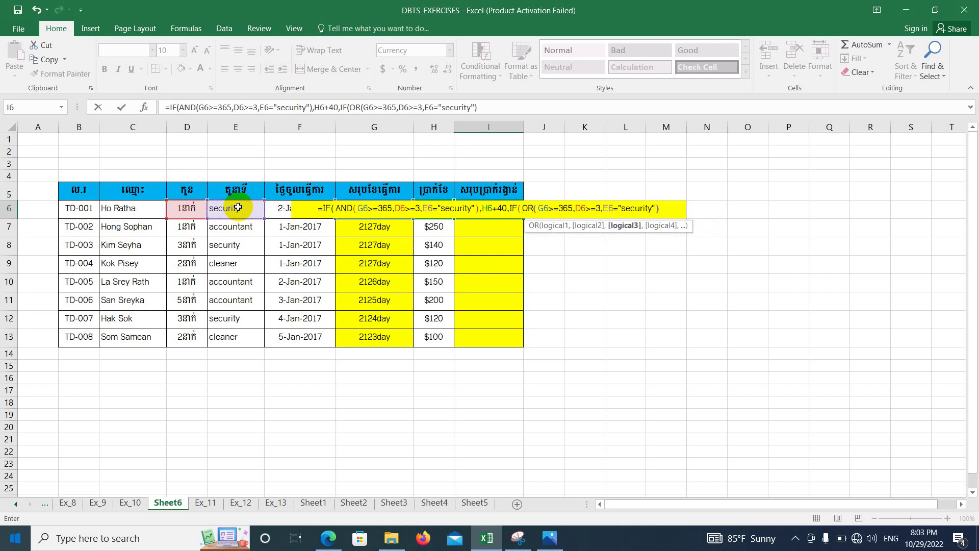
type(",")
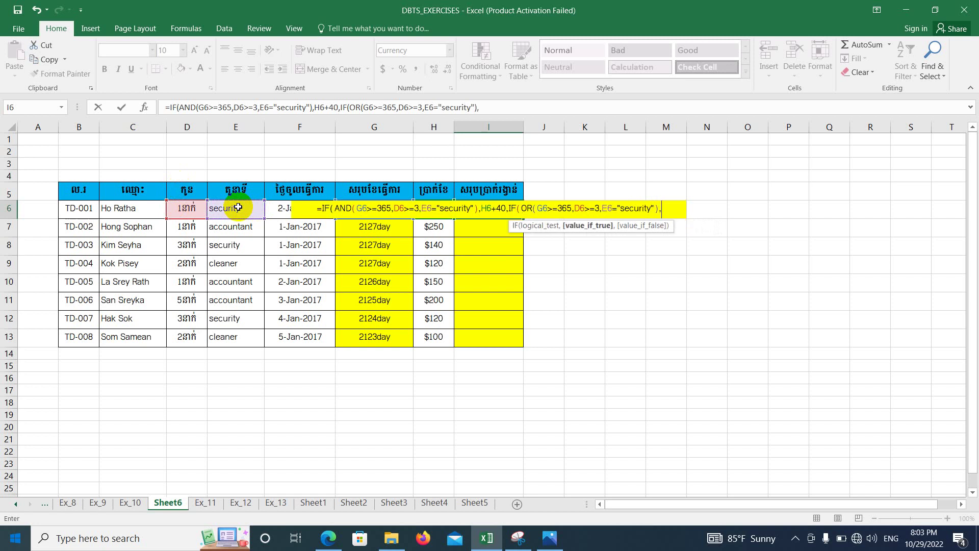
Step: Enter H6+20 as the value-if-true of the nested IF in I6 and add one closing parenthesis
type("H6")
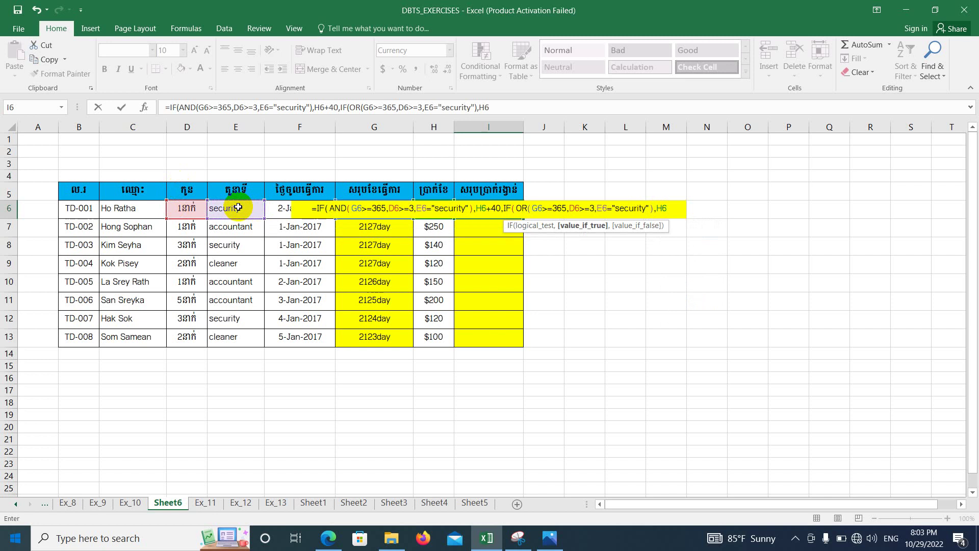
type("+2")
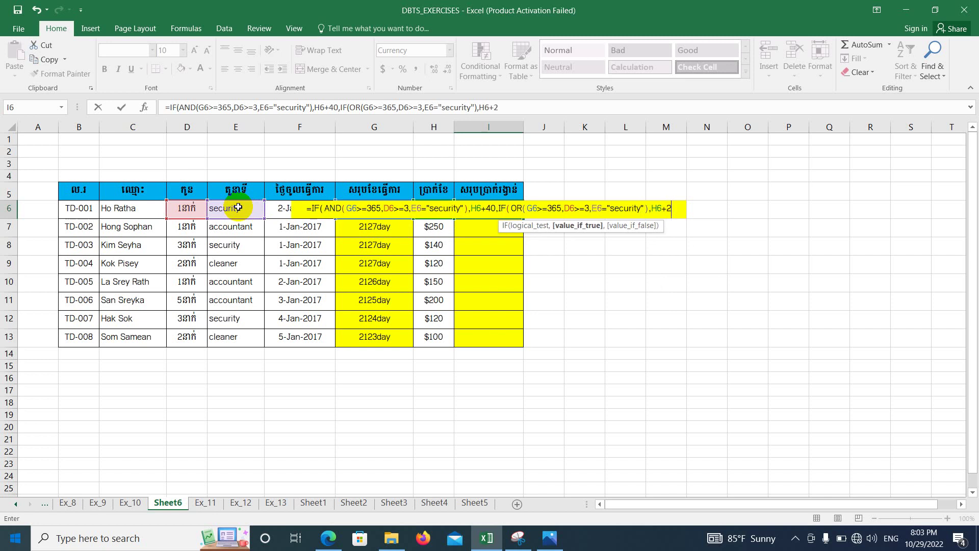
type("0)")
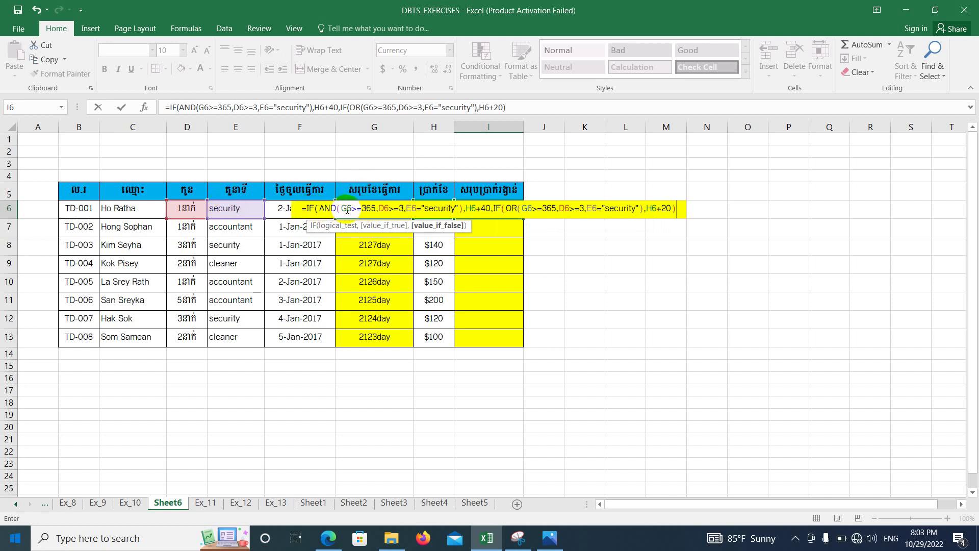
left_click_drag(345, 209, 371, 210)
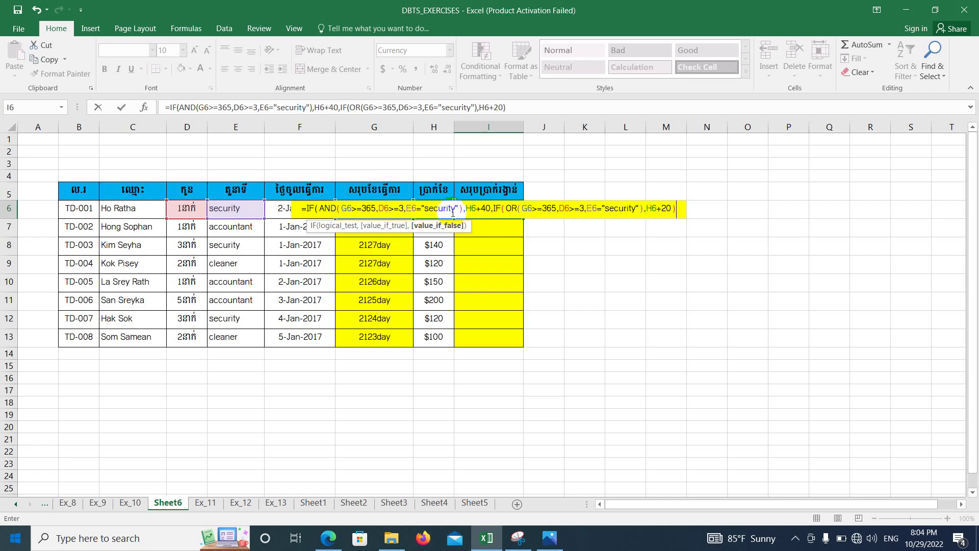
left_click(482, 209)
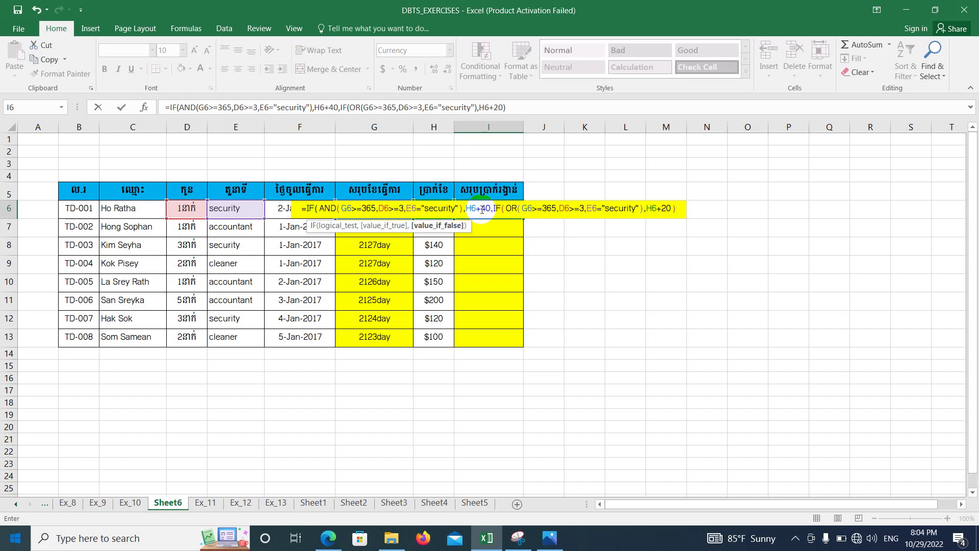
left_click(512, 208)
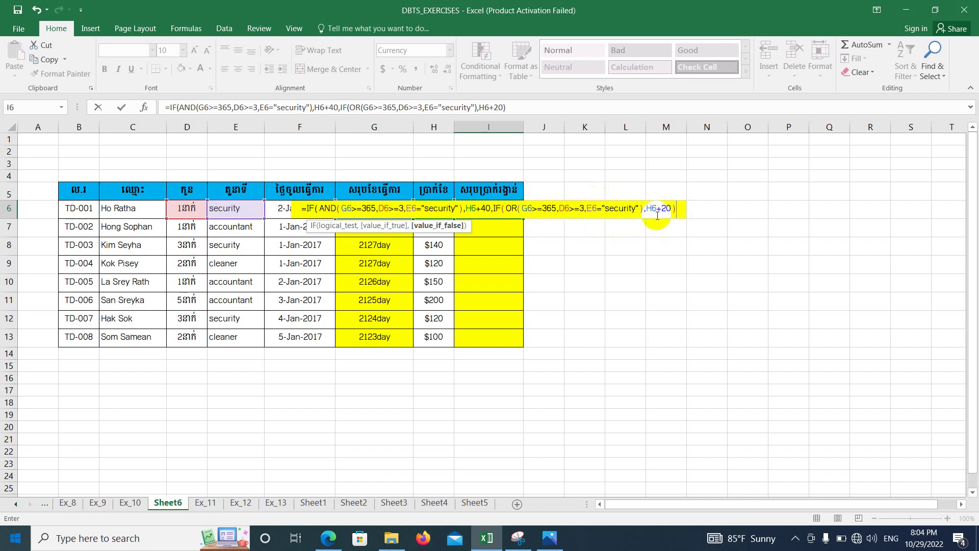
type(")")
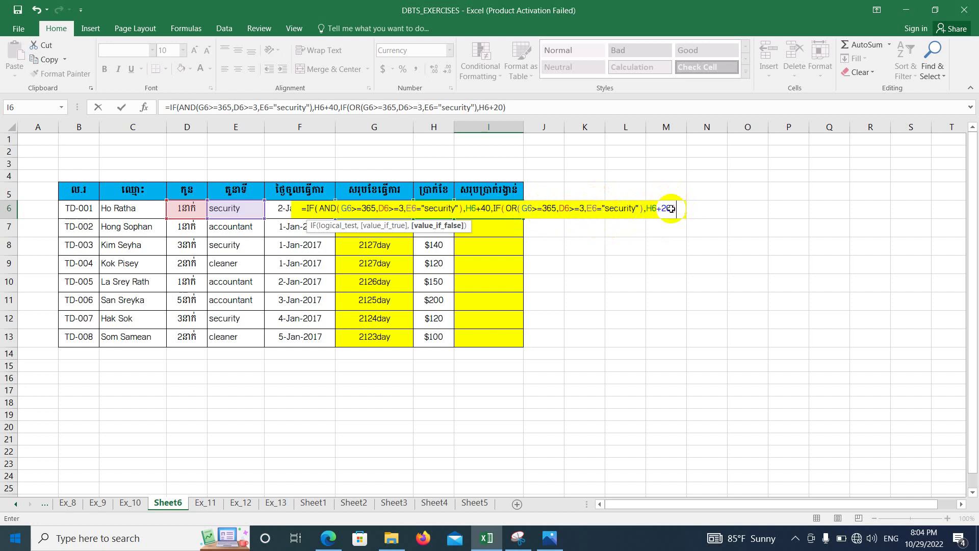
left_click(476, 209)
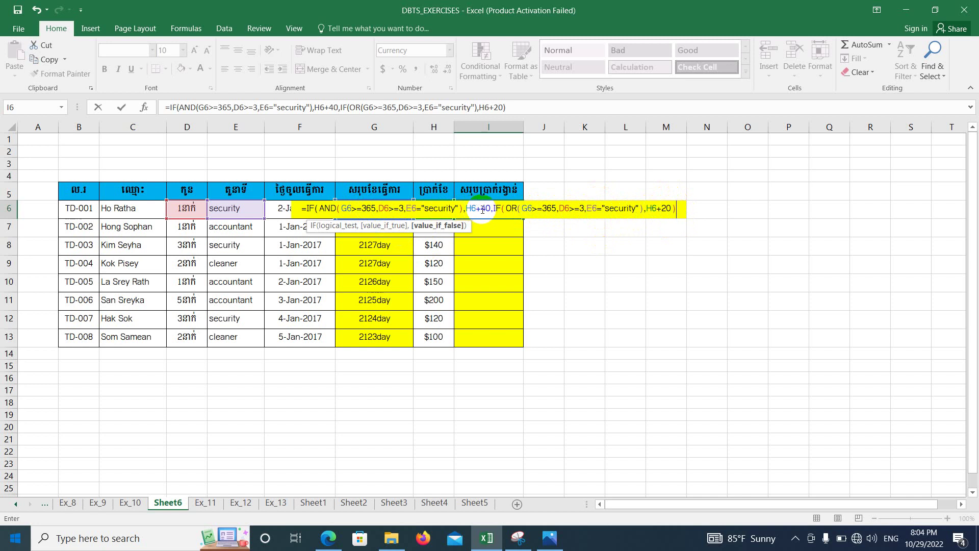
Step: Commit the I6 bonus formula, accepting the suggested correction that adds the missing closing parenthesis
left_click(346, 208)
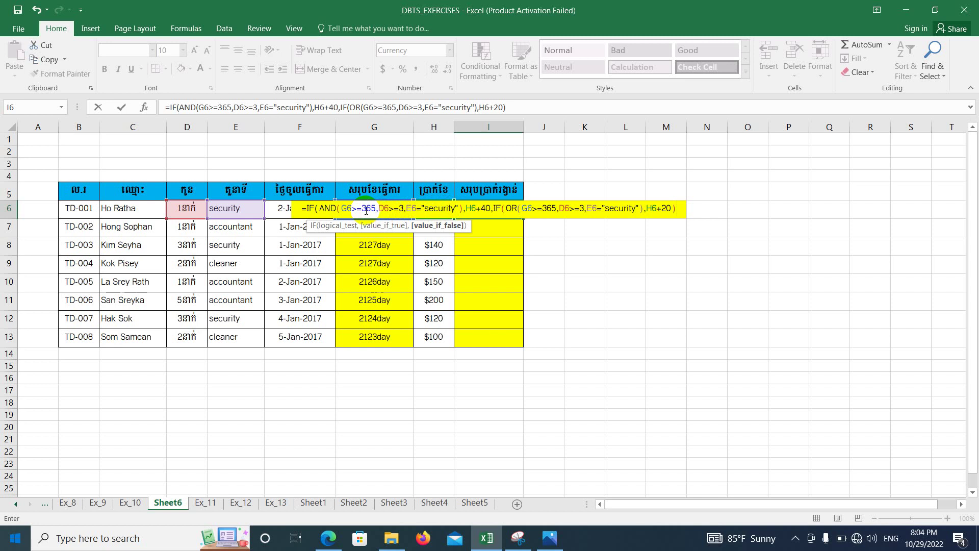
key("Return")
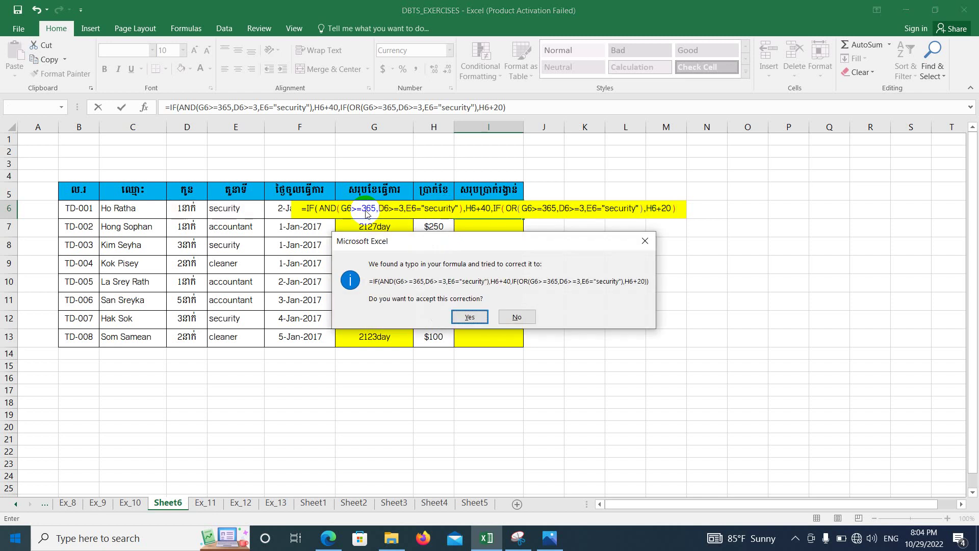
key("Return")
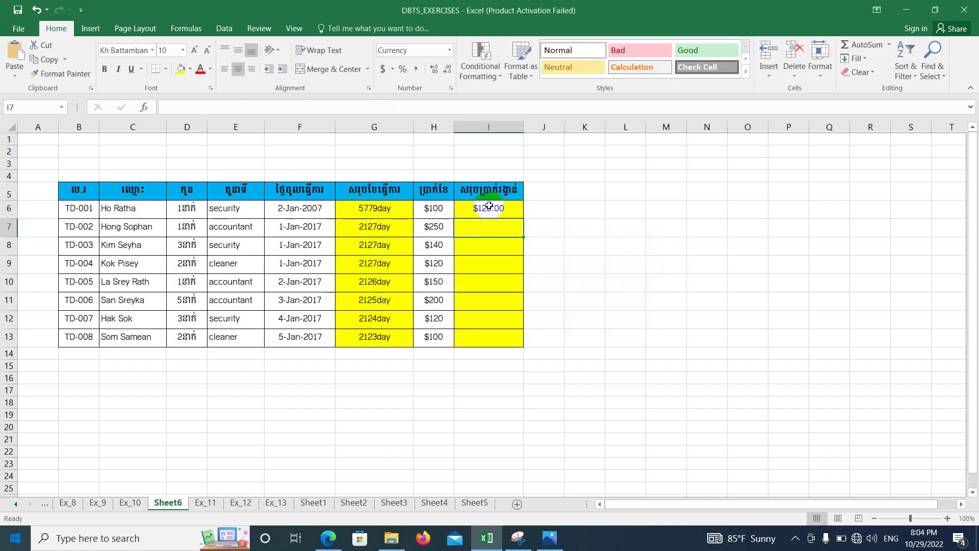
Step: Check the row 6 bonus against its days worked and children cells, and fill the I6 formula down through I13
left_click(492, 207)
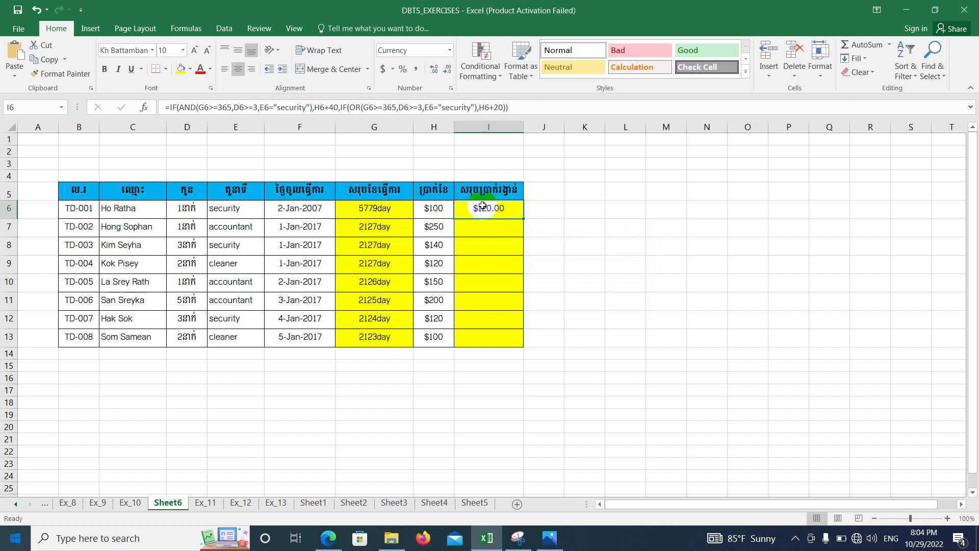
left_click(392, 206)
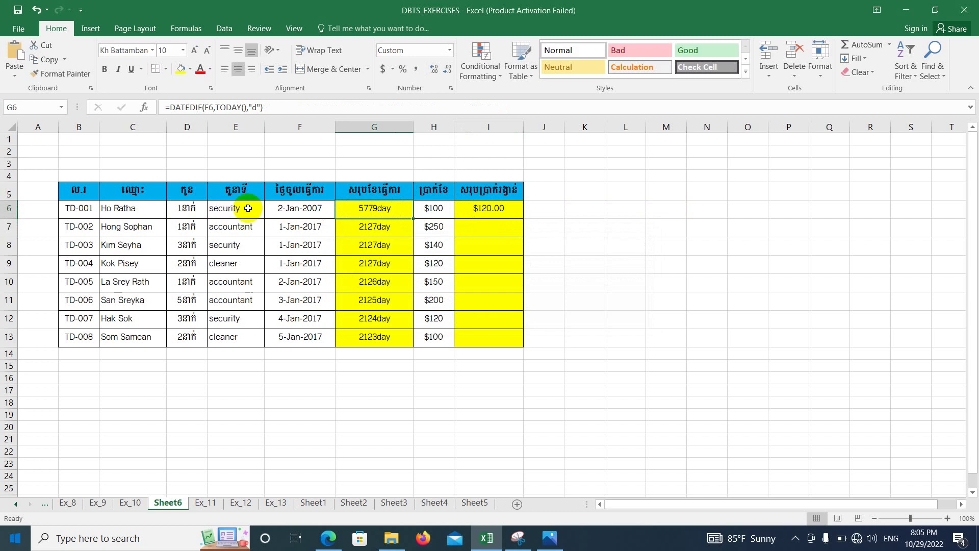
left_click(187, 207)
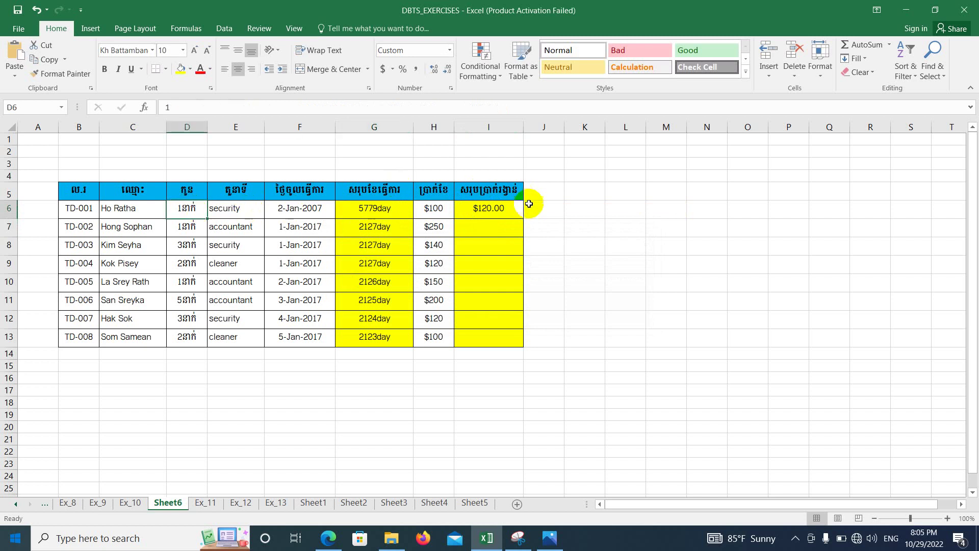
left_click(482, 209)
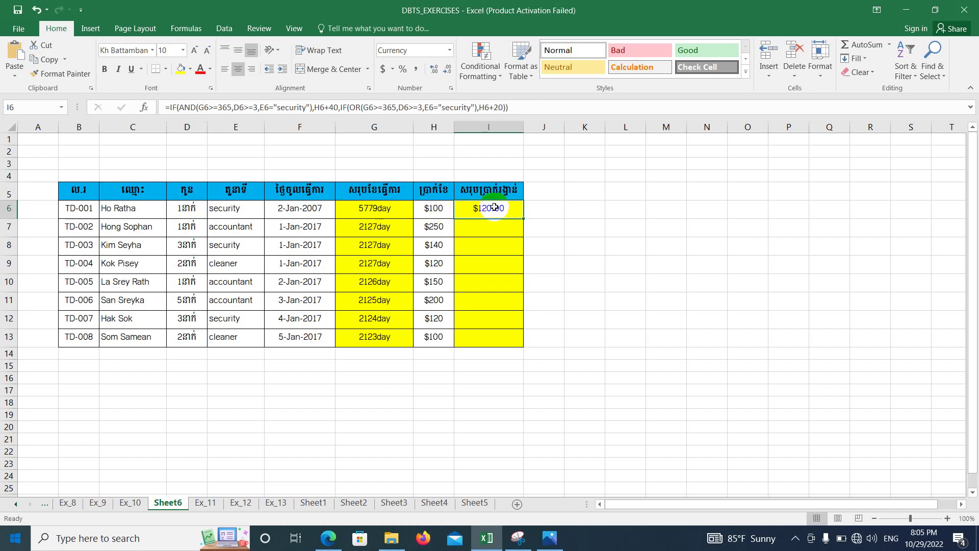
double_click(523, 217)
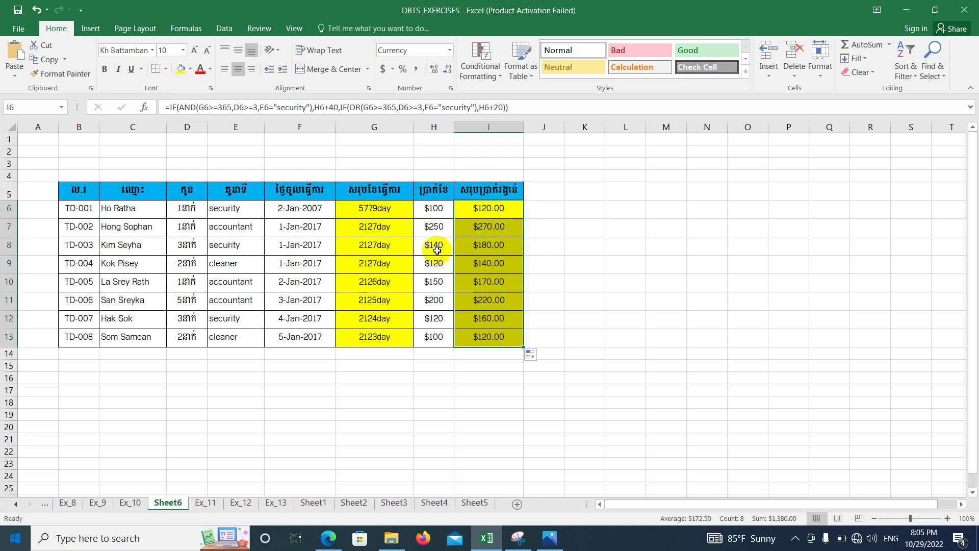
Step: Examine row 8's salary, total bonus pay, days worked, position and number of children against the formula's AND conditions
left_click(420, 245)
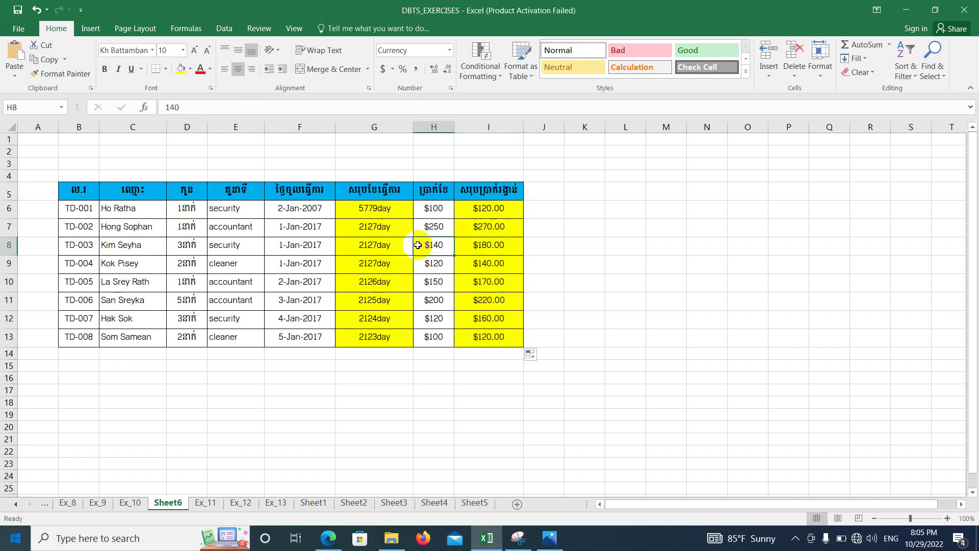
left_click(492, 245)
left_click(435, 245)
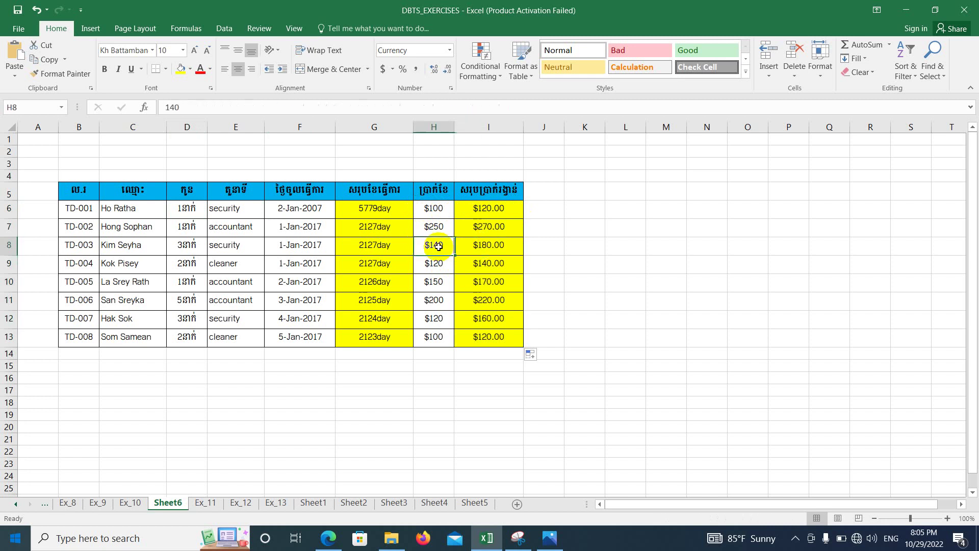
left_click(497, 245)
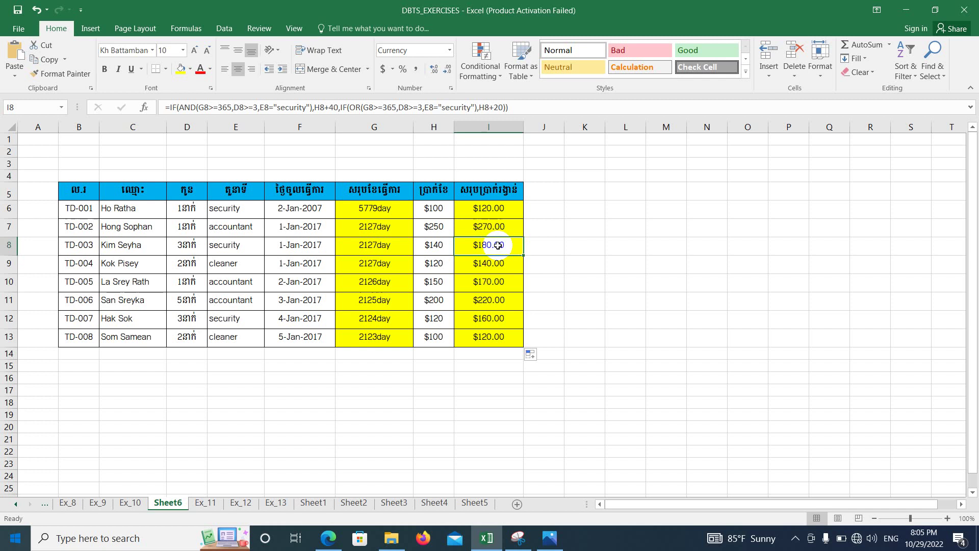
left_click(386, 248)
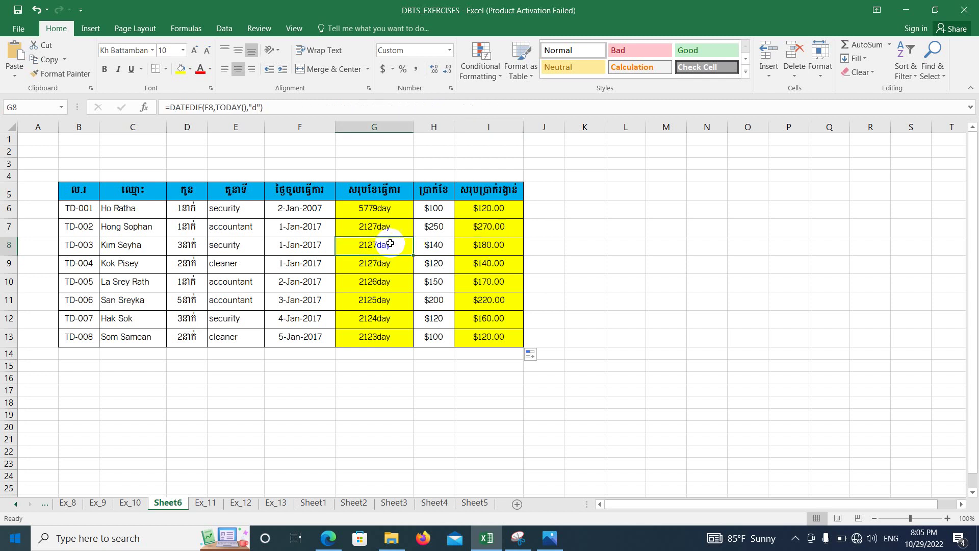
left_click(251, 249)
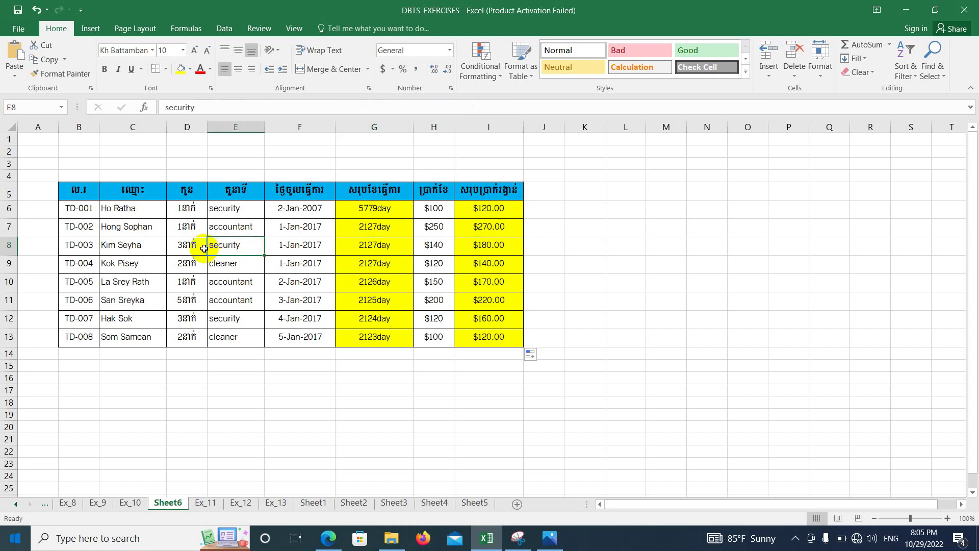
left_click(183, 244)
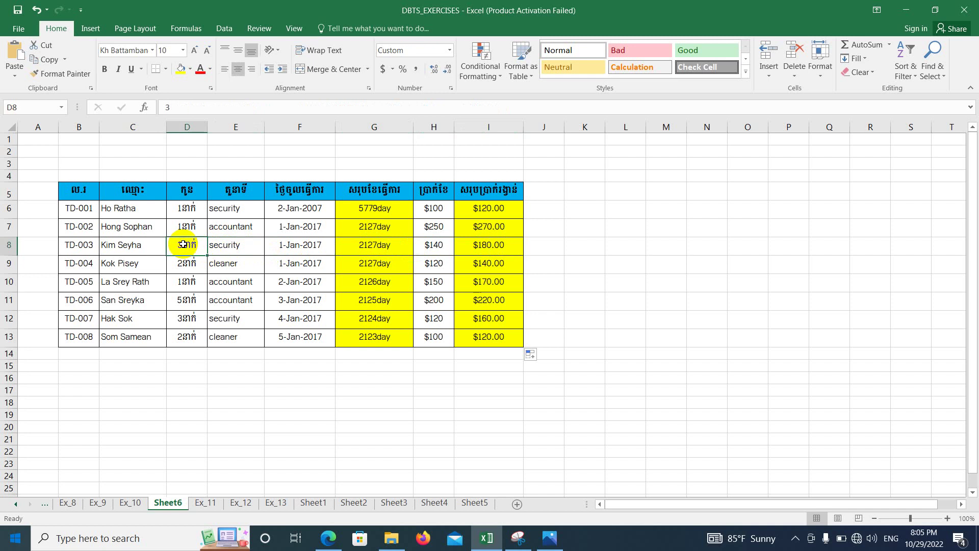